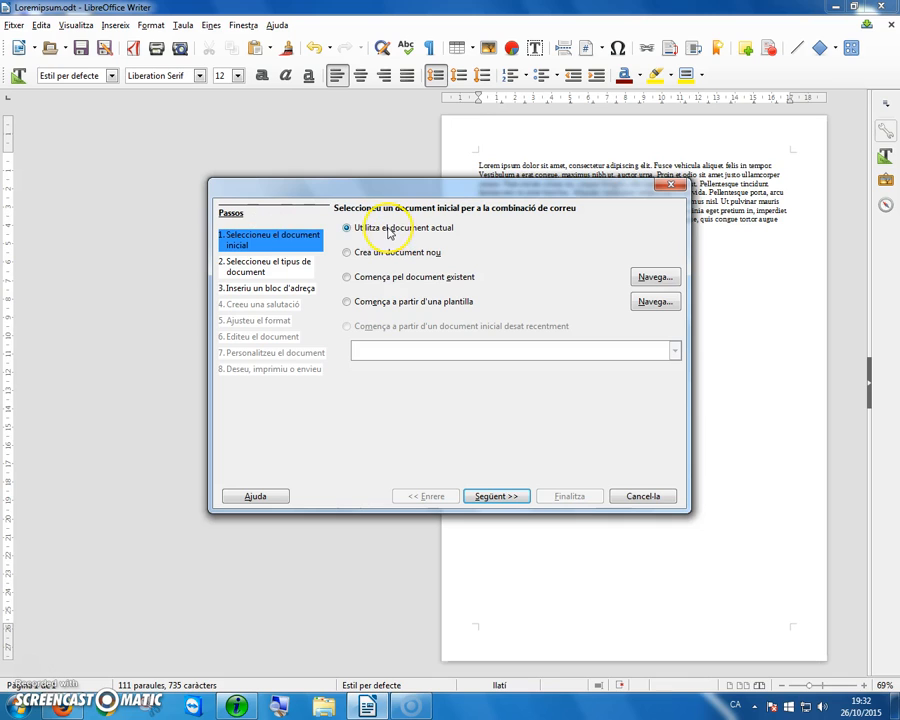
Base the mail merge on the current document, choose Carta as the document type and continue to the address block stage
{"action": "left_click", "coordinate": [502, 497]}
{"action": "left_click", "coordinate": [362, 232]}
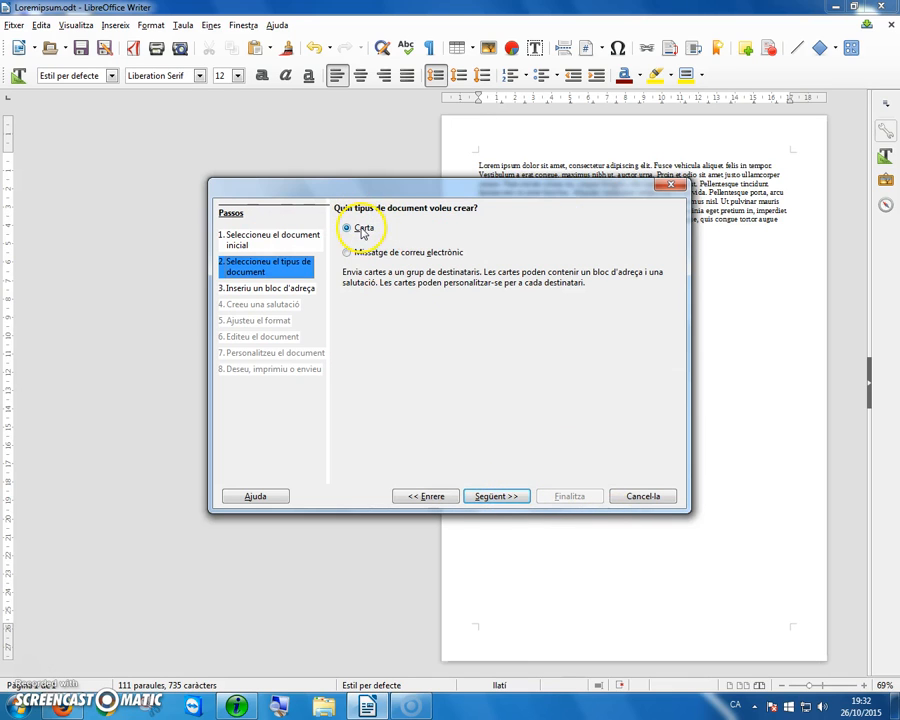
{"action": "left_click", "coordinate": [504, 494]}
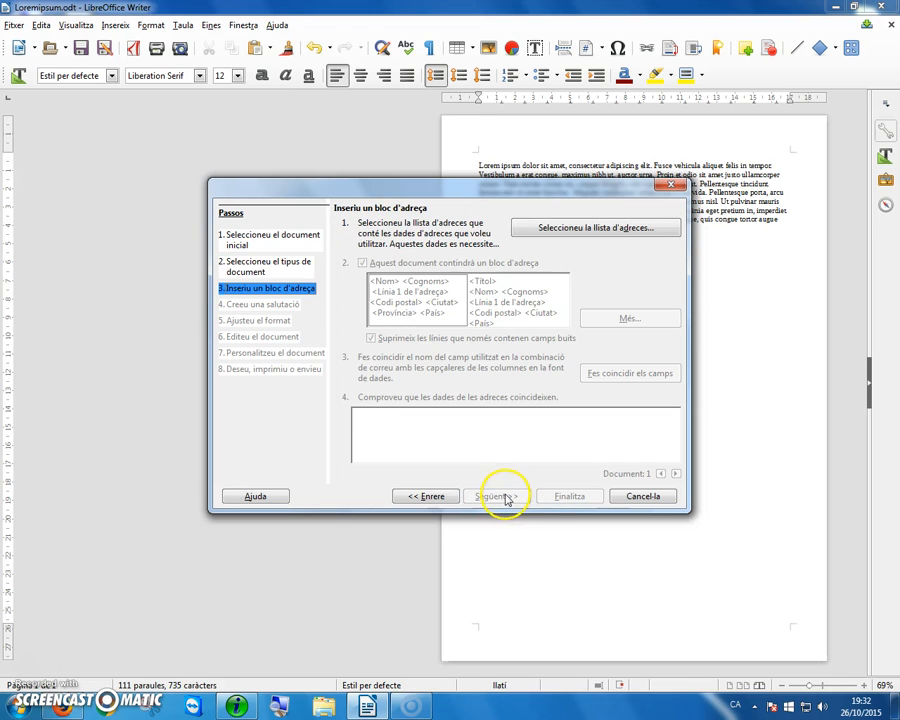
Add agenda.ods from the Escriptori folder as an address list and use it for the merge
{"action": "left_click", "coordinate": [591, 228]}
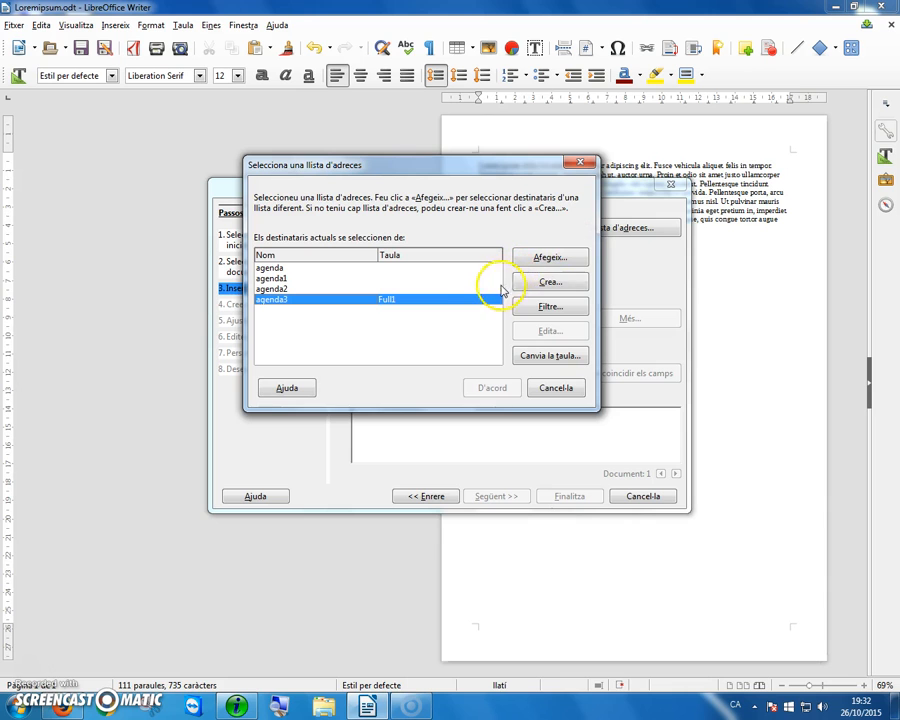
{"action": "left_click", "coordinate": [550, 259]}
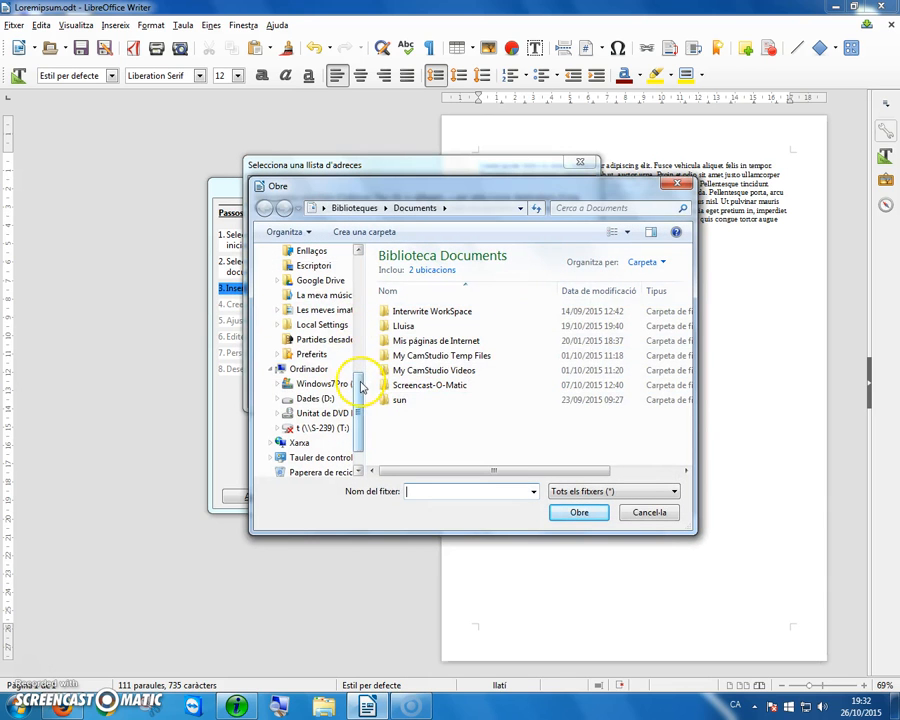
{"action": "left_click_drag", "start_coordinate": [360, 380], "coordinate": [356, 262]}
{"action": "left_click", "coordinate": [310, 316]}
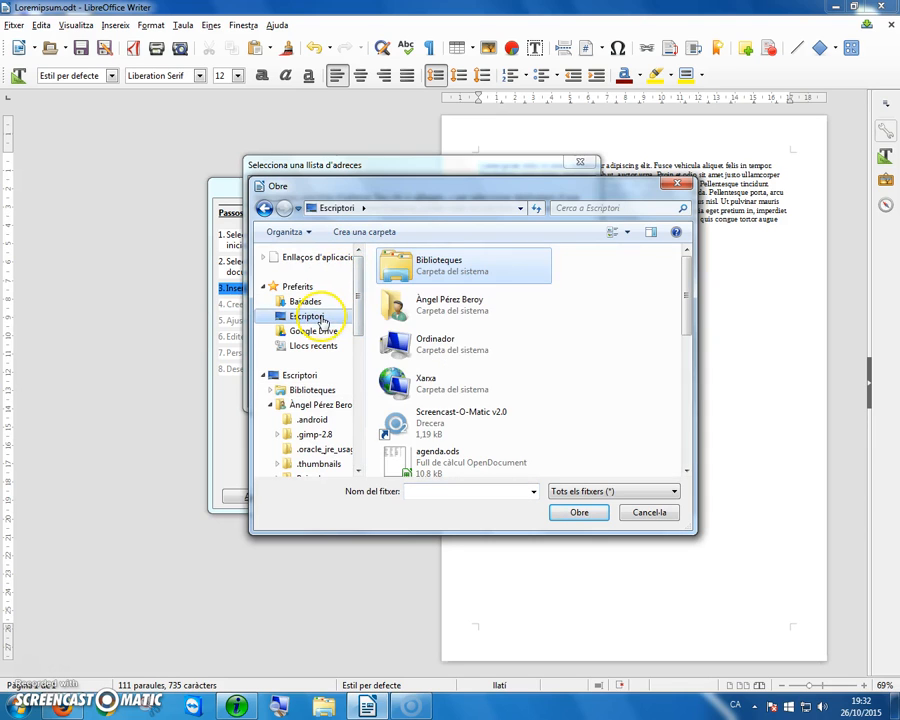
{"action": "left_click_drag", "start_coordinate": [687, 295], "coordinate": [689, 335]}
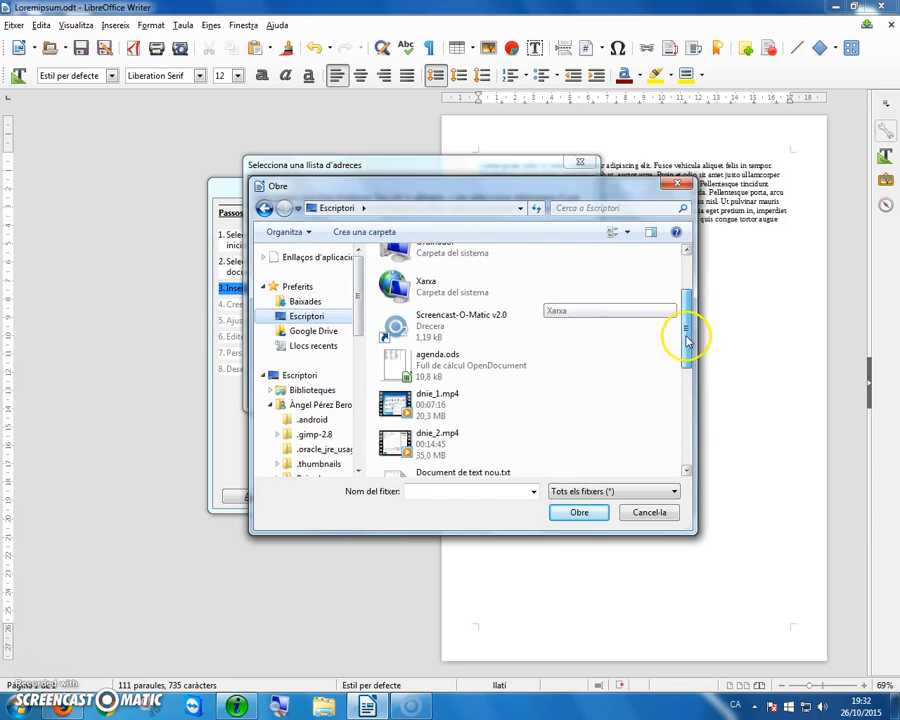
{"action": "left_click", "coordinate": [462, 341]}
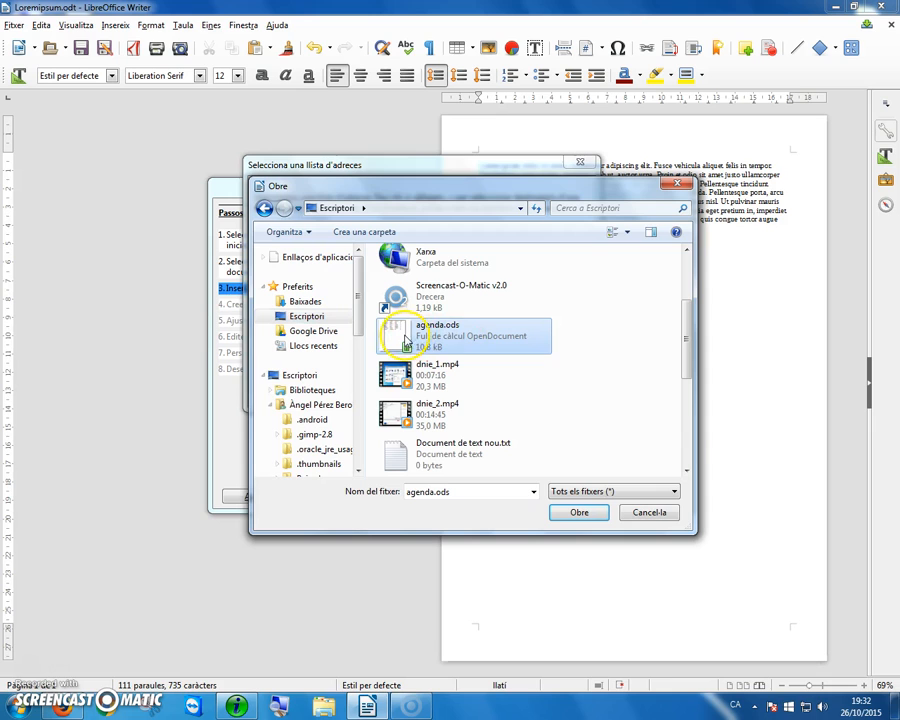
{"action": "left_click", "coordinate": [579, 512]}
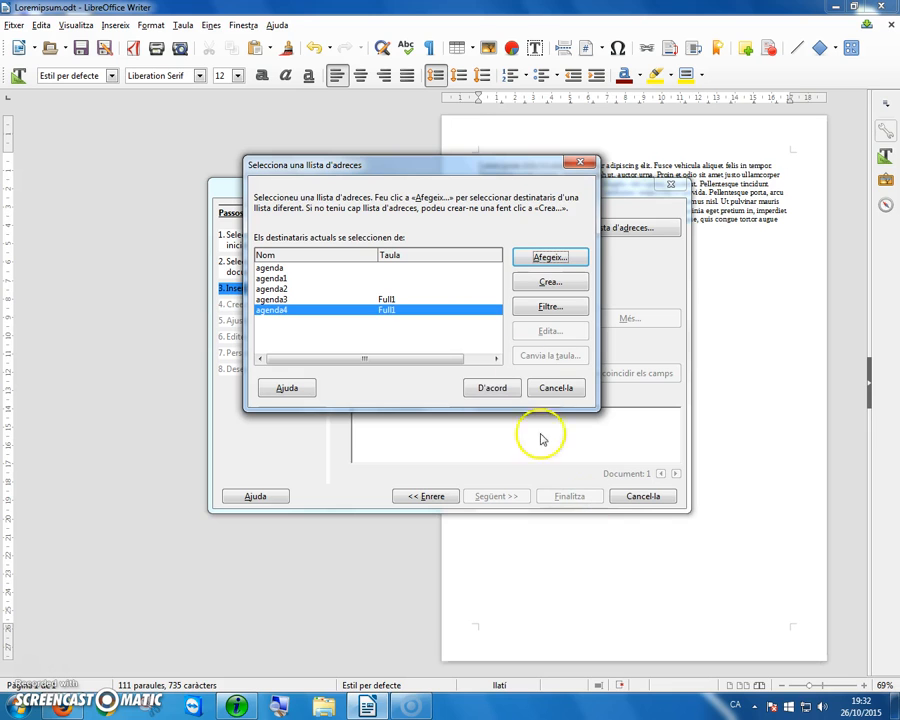
{"action": "left_click", "coordinate": [500, 389]}
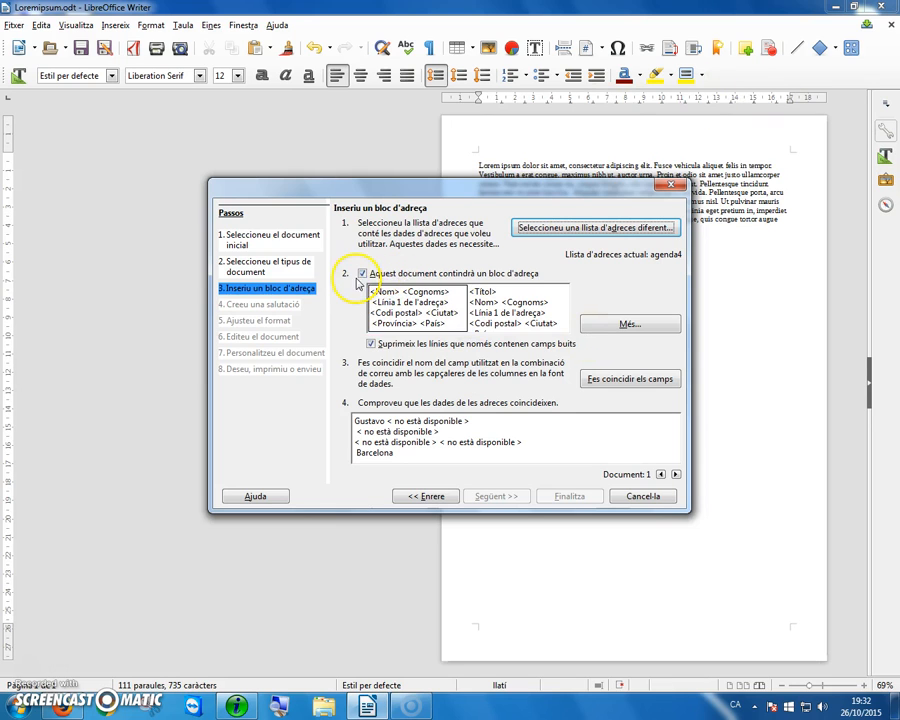
{"action": "left_click", "coordinate": [362, 274]}
{"action": "left_click", "coordinate": [362, 274]}
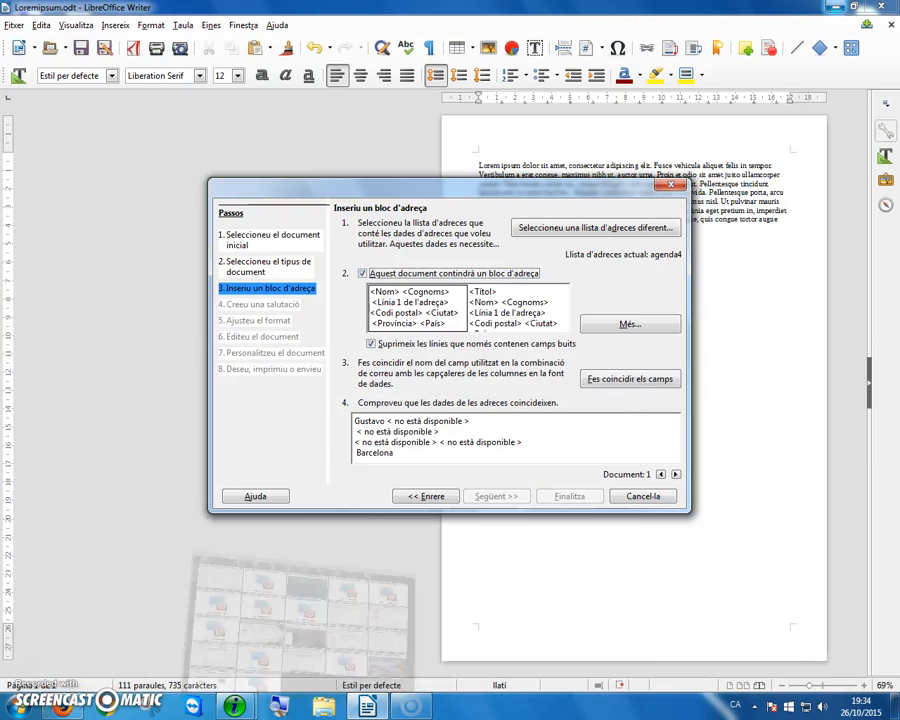
{"action": "left_click", "coordinate": [526, 305]}
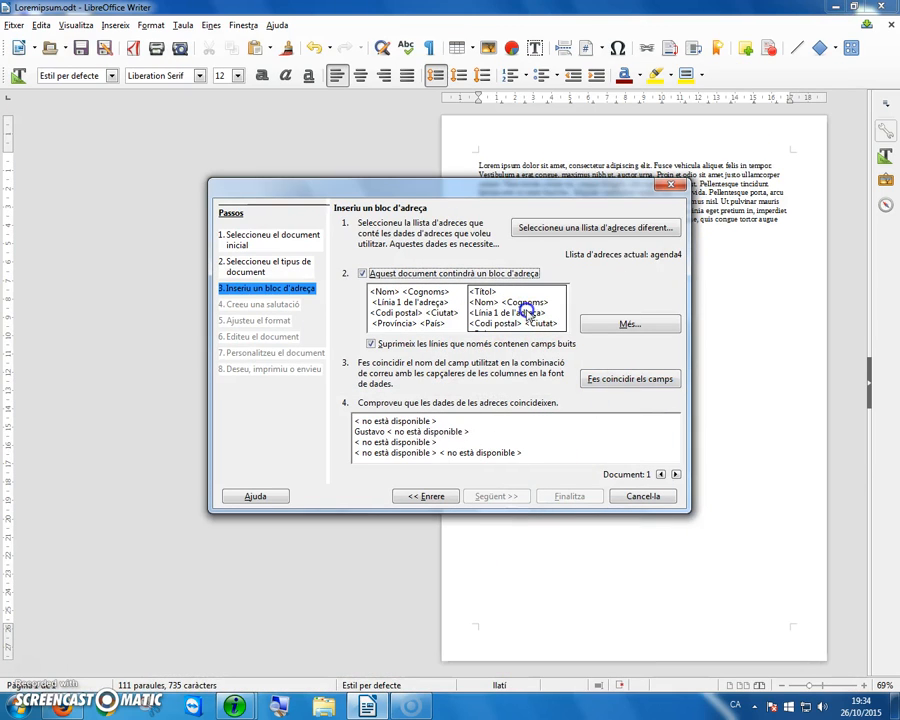
{"action": "left_click", "coordinate": [401, 313]}
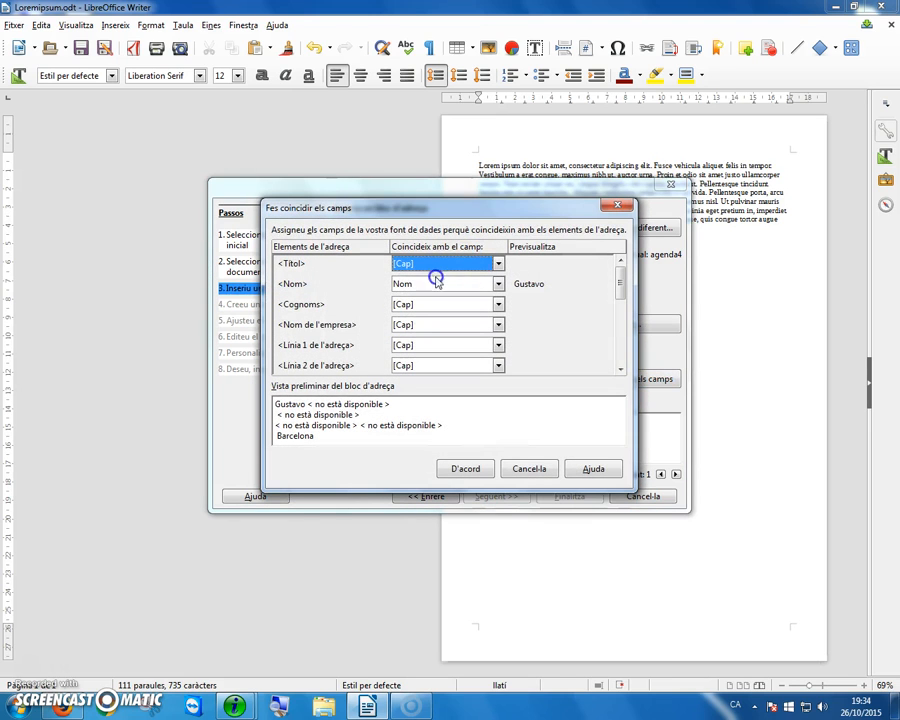
In the field matching for the address block, match the <Cognoms> element to the Cognom1 field
{"action": "left_click", "coordinate": [498, 264]}
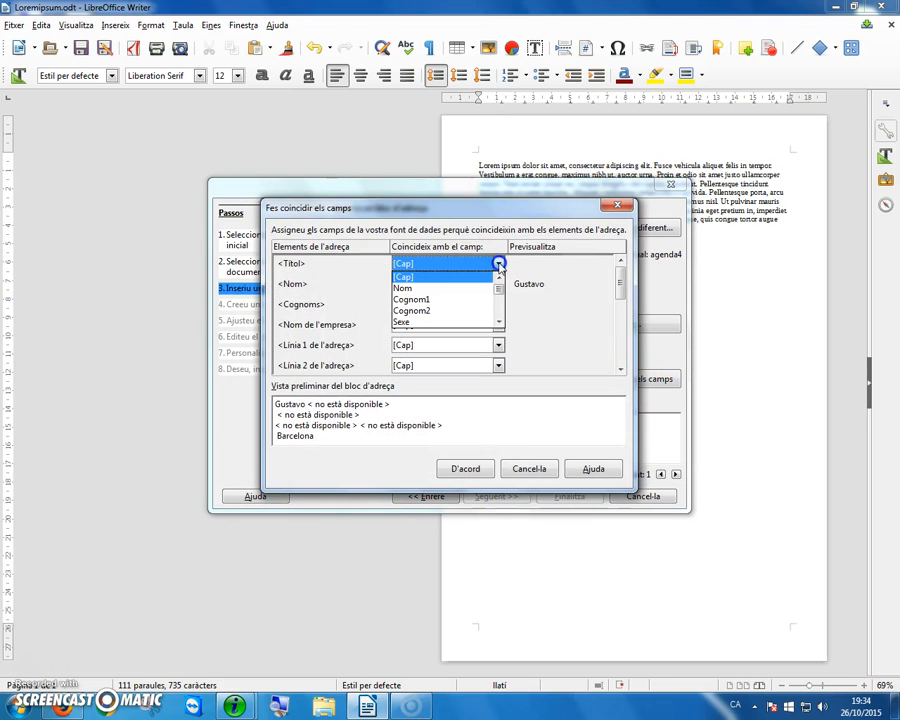
{"action": "left_click", "coordinate": [498, 264]}
{"action": "left_click", "coordinate": [498, 284]}
{"action": "left_click", "coordinate": [498, 284]}
{"action": "left_click", "coordinate": [498, 304]}
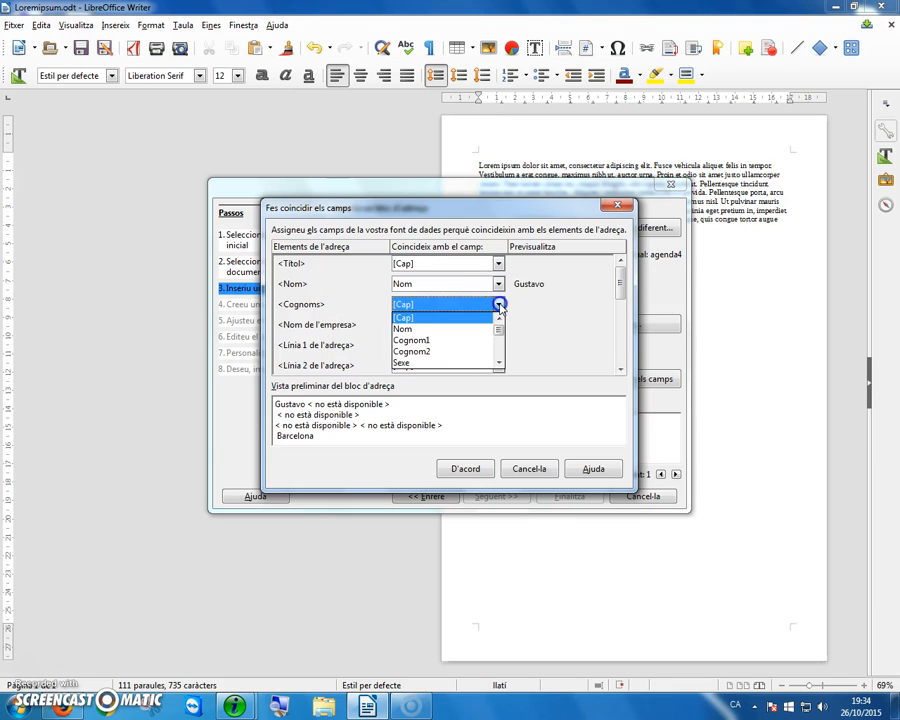
{"action": "left_click", "coordinate": [451, 341]}
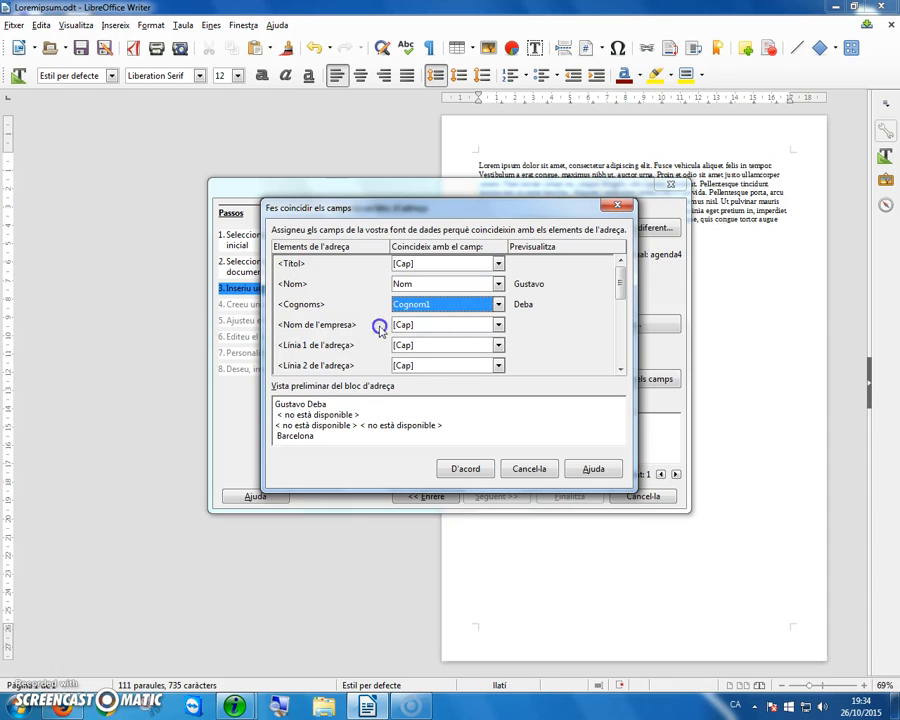
Leave <Nom de l'empresa> set to [Cap] and match <Línia 1 de l'adreça> to the Adreça field
{"action": "left_click", "coordinate": [498, 324]}
{"action": "mouse_move", "coordinate": [498, 347]}
{"action": "left_mouse_down"}
{"action": "mouse_move", "coordinate": [502, 378]}
{"action": "mouse_move", "coordinate": [498, 346]}
{"action": "left_mouse_up"}
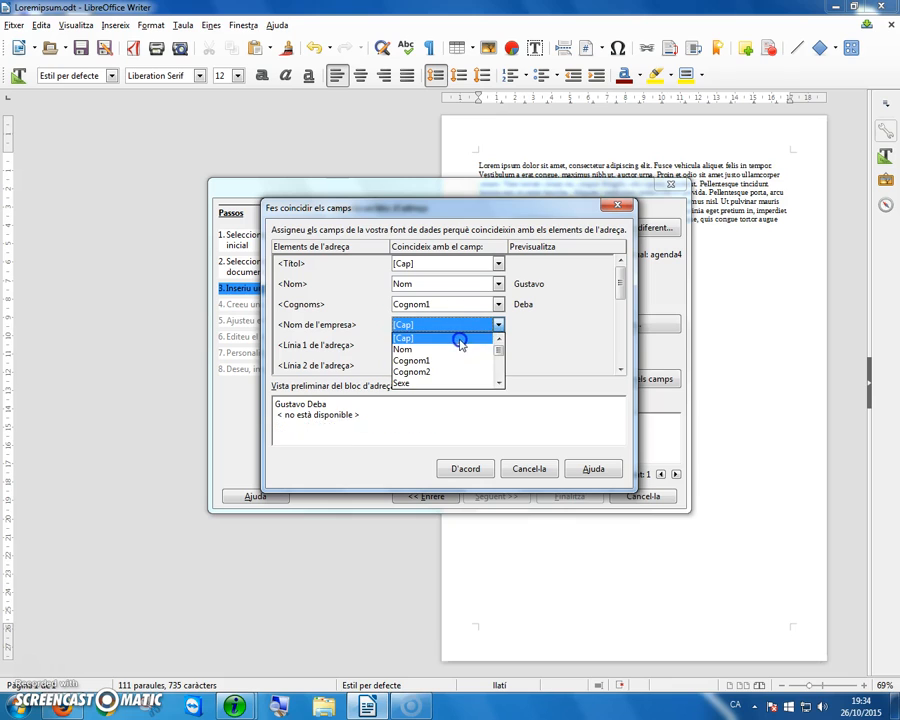
{"action": "left_click", "coordinate": [458, 339]}
{"action": "left_click", "coordinate": [498, 345]}
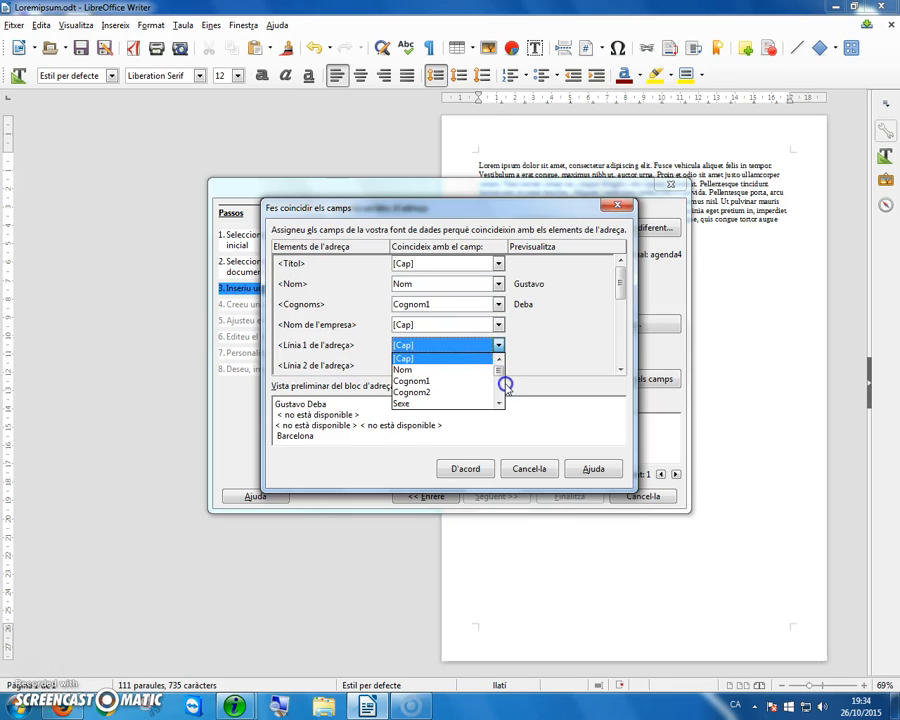
{"action": "left_click_drag", "start_coordinate": [499, 371], "coordinate": [500, 382]}
{"action": "left_click", "coordinate": [439, 392]}
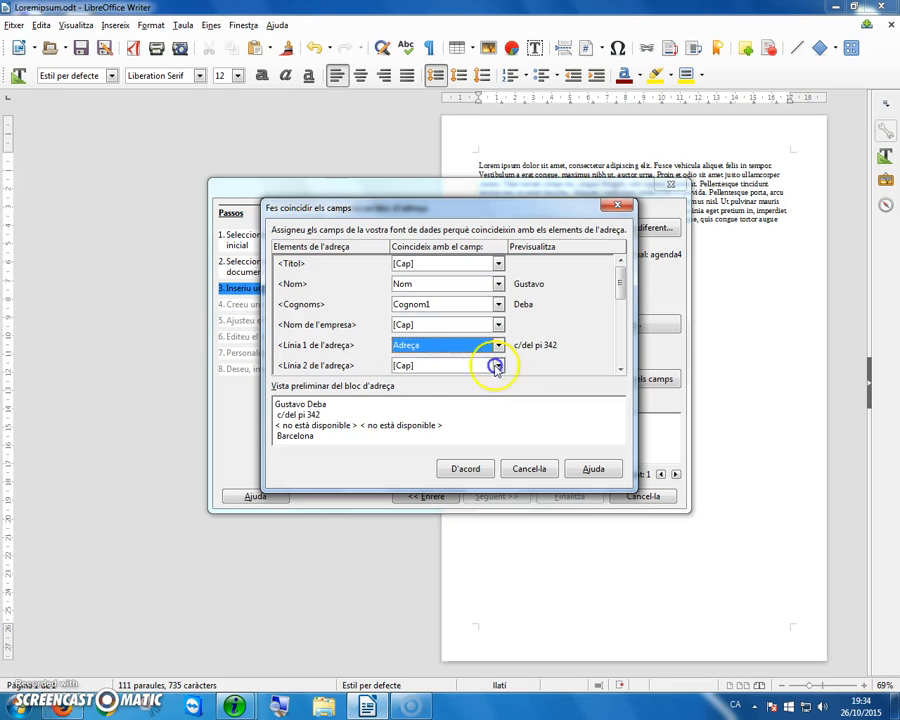
Match the <Ciutat> address element to the Població field
{"action": "left_click_drag", "start_coordinate": [617, 293], "coordinate": [619, 320]}
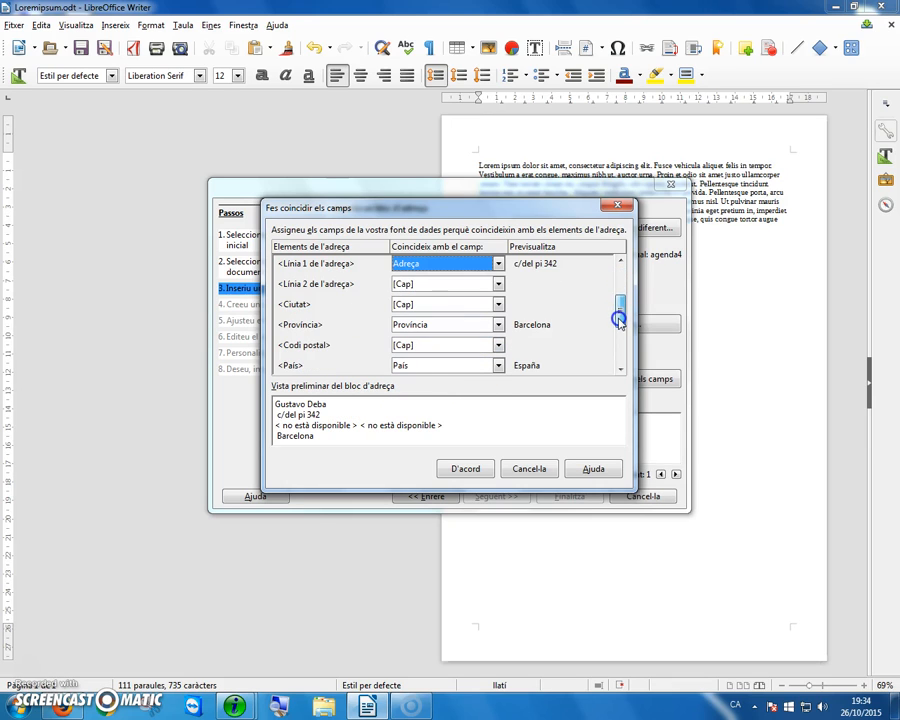
{"action": "left_click", "coordinate": [431, 305]}
{"action": "left_click", "coordinate": [499, 363]}
{"action": "left_click", "coordinate": [499, 363]}
{"action": "left_click", "coordinate": [499, 363]}
{"action": "left_click", "coordinate": [499, 363]}
{"action": "left_click", "coordinate": [499, 363]}
{"action": "left_click", "coordinate": [499, 363]}
{"action": "left_click", "coordinate": [499, 363]}
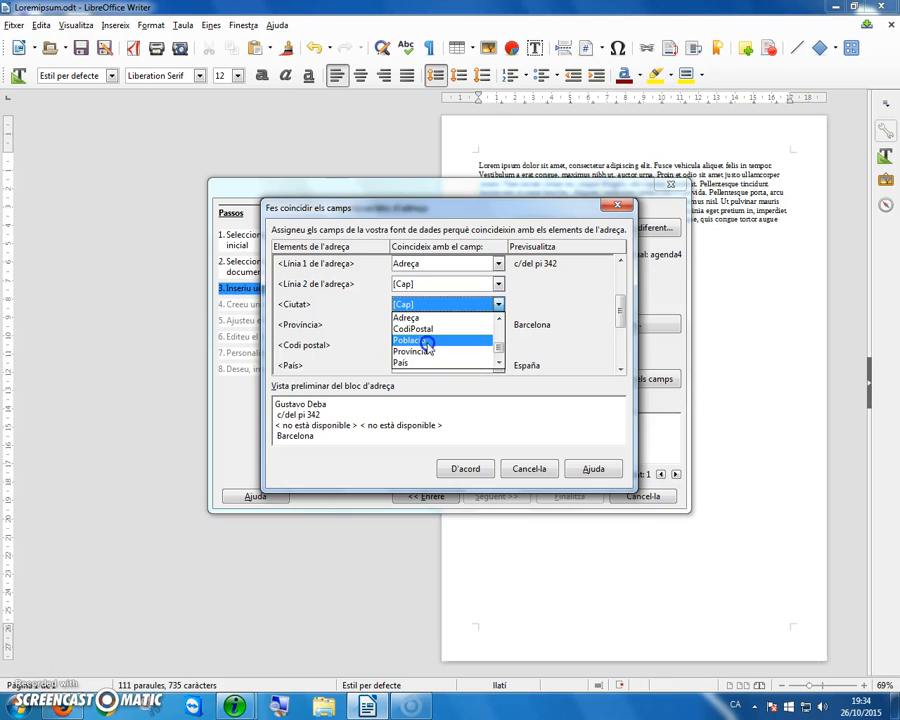
{"action": "left_click", "coordinate": [427, 341]}
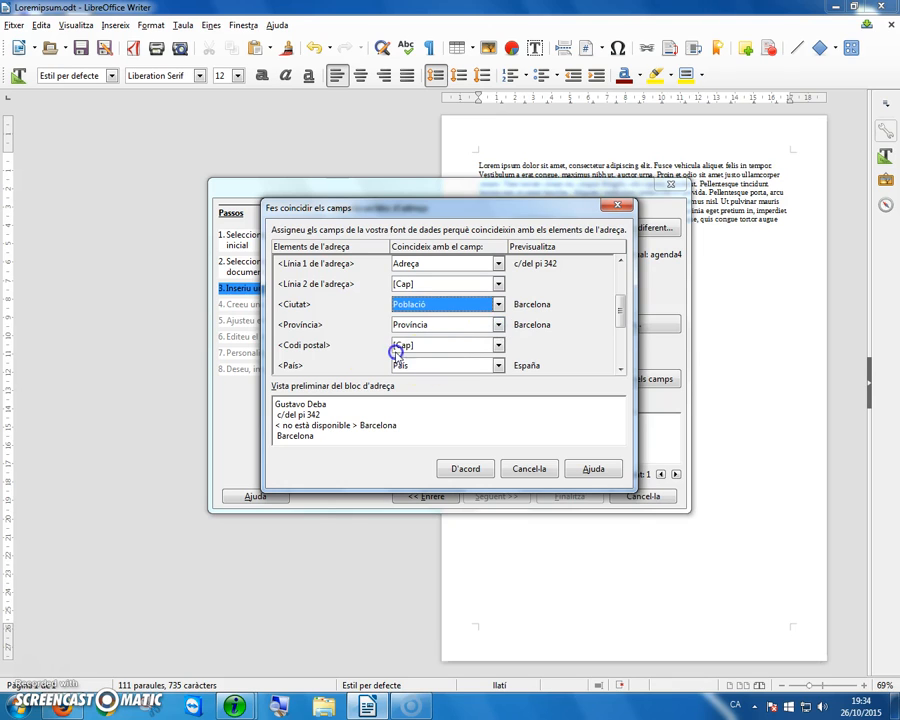
Match the <Codi postal> address element to the CodiPostal field
{"action": "left_click", "coordinate": [499, 345]}
{"action": "left_click", "coordinate": [499, 403]}
{"action": "left_click", "coordinate": [499, 403]}
{"action": "left_click", "coordinate": [499, 403]}
{"action": "left_click", "coordinate": [499, 403]}
{"action": "left_click", "coordinate": [499, 403]}
{"action": "left_click", "coordinate": [499, 403]}
{"action": "left_click", "coordinate": [440, 381]}
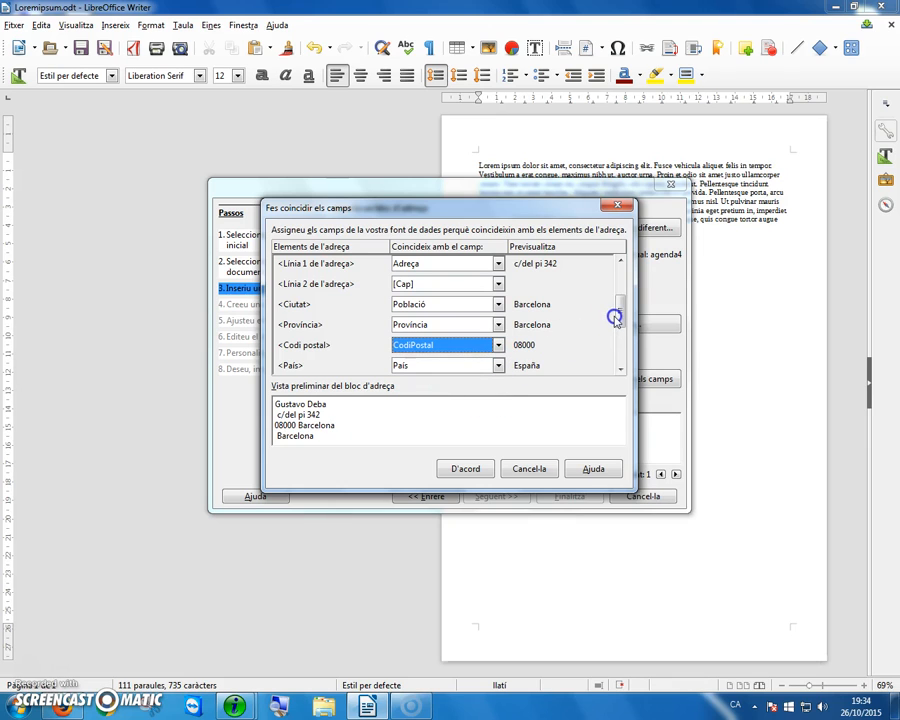
Match the <Telèfon privat> address element to the Telefon field
{"action": "left_click_drag", "start_coordinate": [619, 315], "coordinate": [620, 345]}
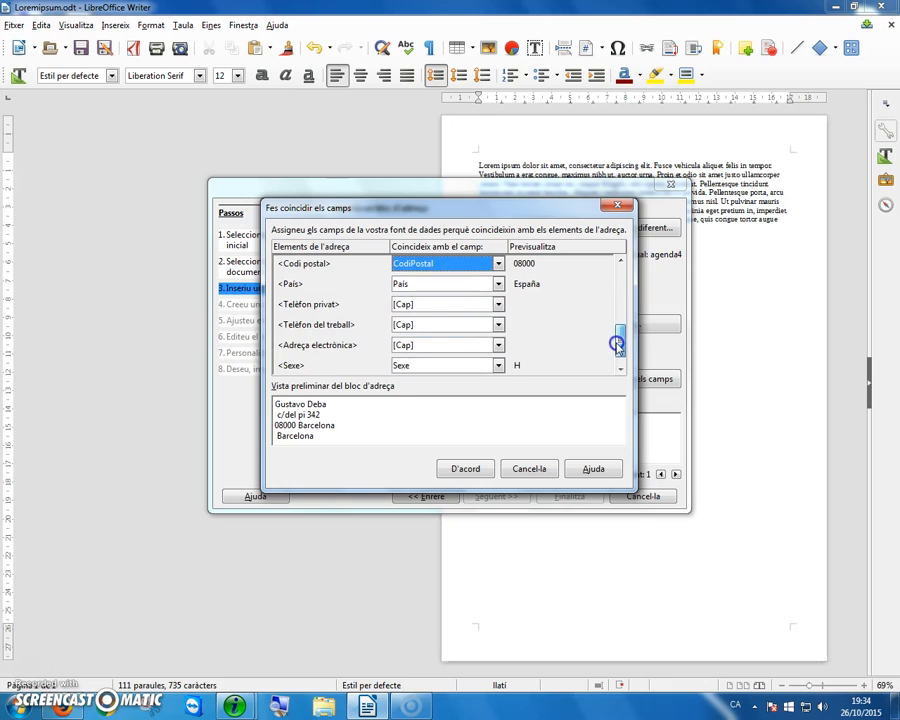
{"action": "left_click", "coordinate": [497, 305]}
{"action": "scroll", "coordinate": [493, 334], "scroll_direction": "down", "scroll_amount": 1}
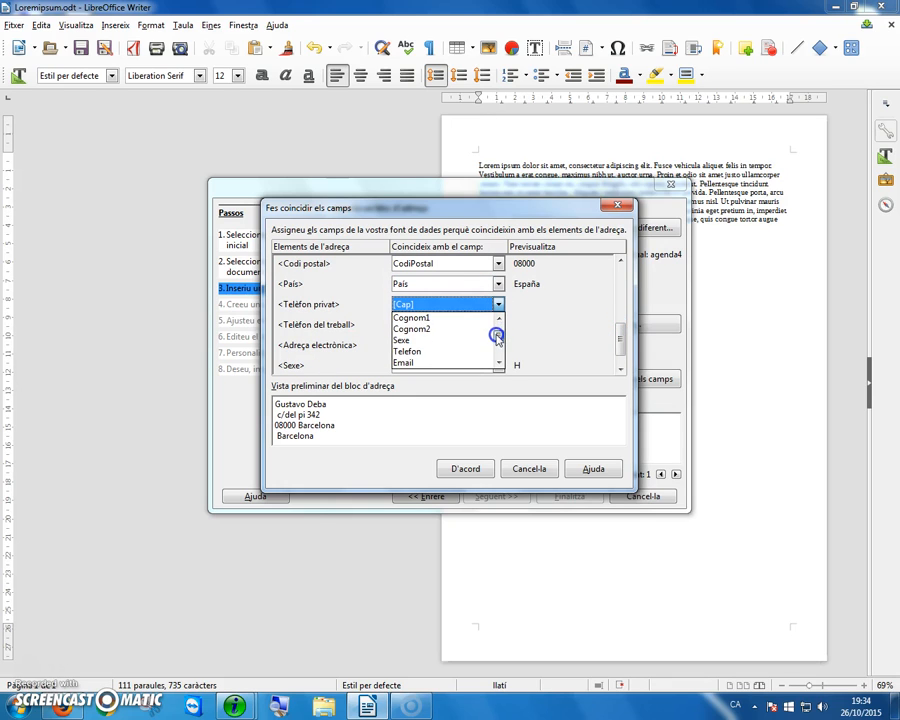
{"action": "left_click", "coordinate": [446, 351]}
Match the <Adreça electrònica> element to the Email field and accept the field matching
{"action": "left_click", "coordinate": [496, 345]}
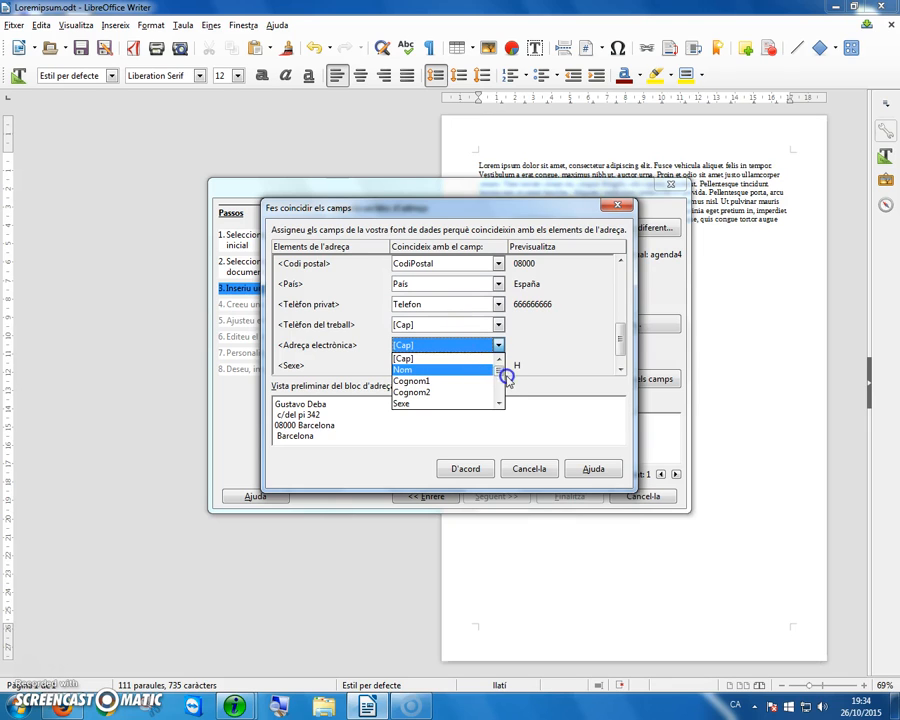
{"action": "scroll", "coordinate": [499, 372], "scroll_direction": "down", "scroll_amount": 1}
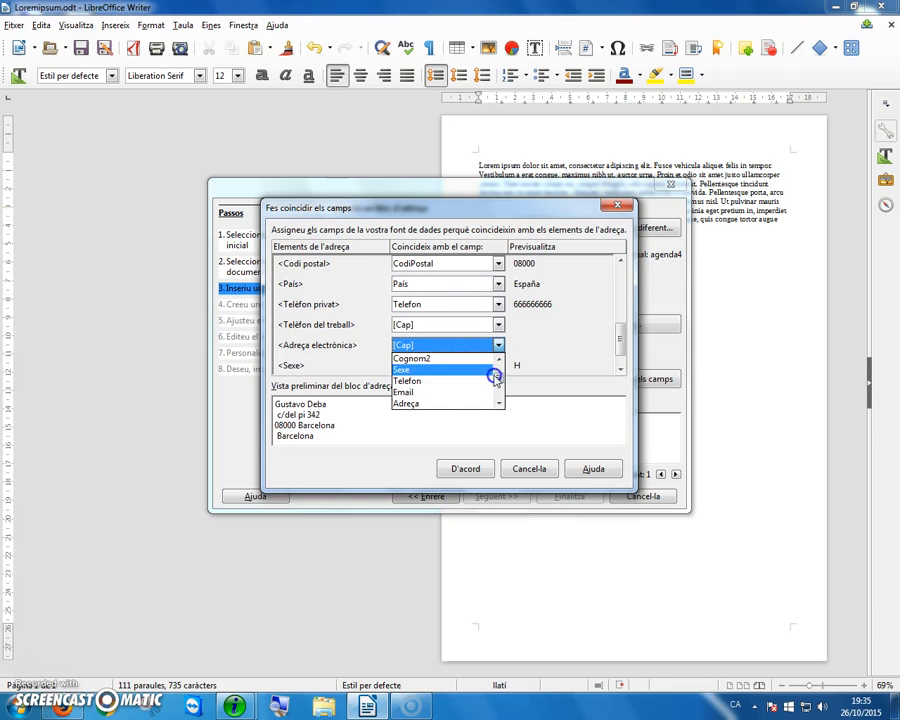
{"action": "left_click", "coordinate": [446, 395]}
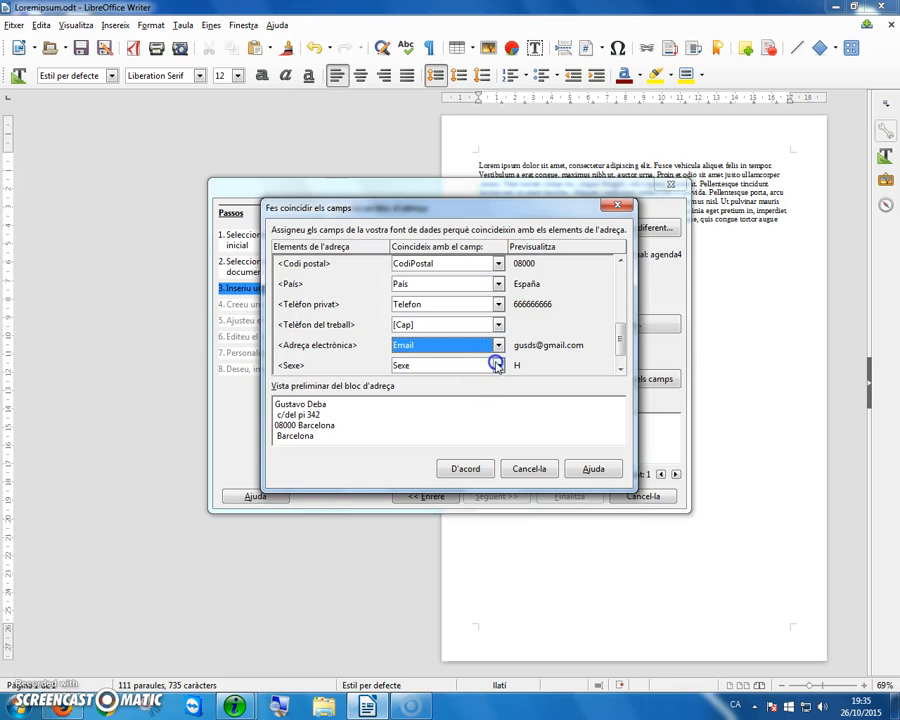
{"action": "scroll", "coordinate": [620, 345], "scroll_direction": "down", "scroll_amount": 1}
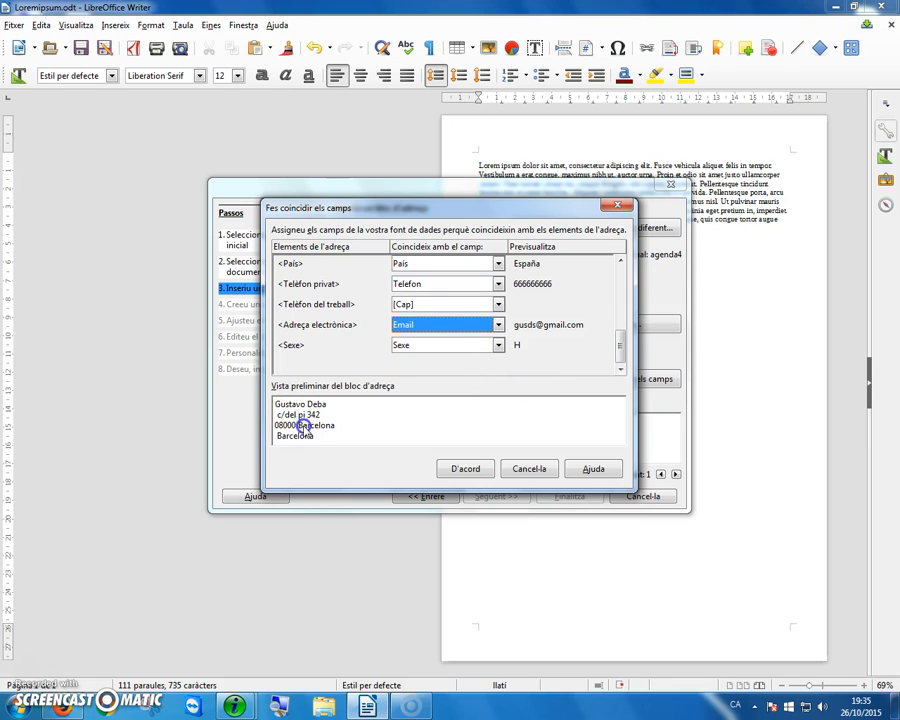
{"action": "left_click", "coordinate": [461, 470]}
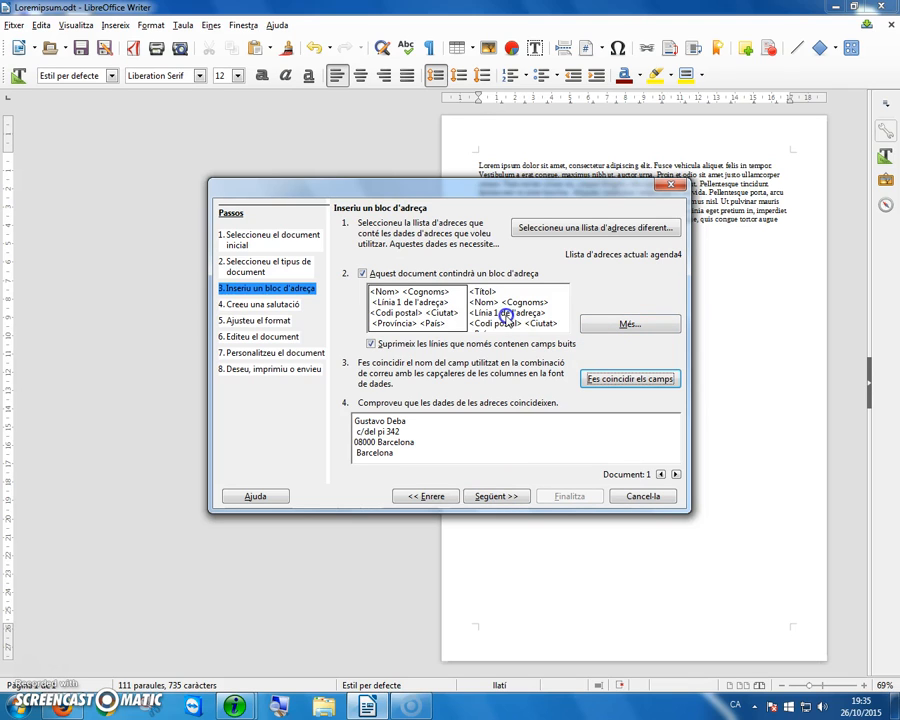
Continue to the salutation stage and keep the personalised salutation enabled
{"action": "left_click", "coordinate": [496, 497]}
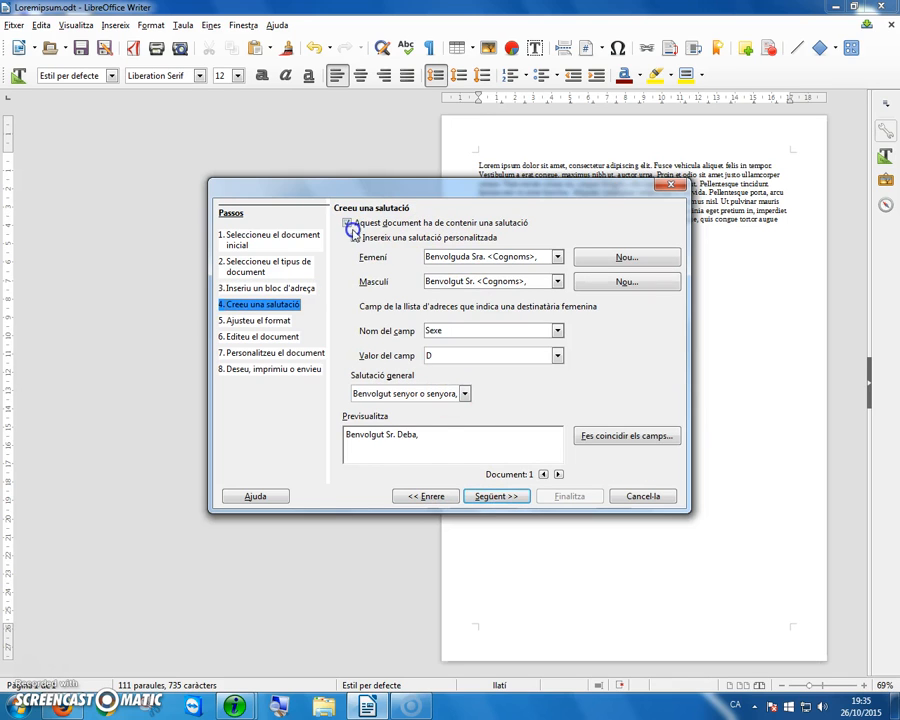
{"action": "left_click", "coordinate": [356, 238]}
{"action": "left_click", "coordinate": [356, 238]}
{"action": "left_click", "coordinate": [356, 238]}
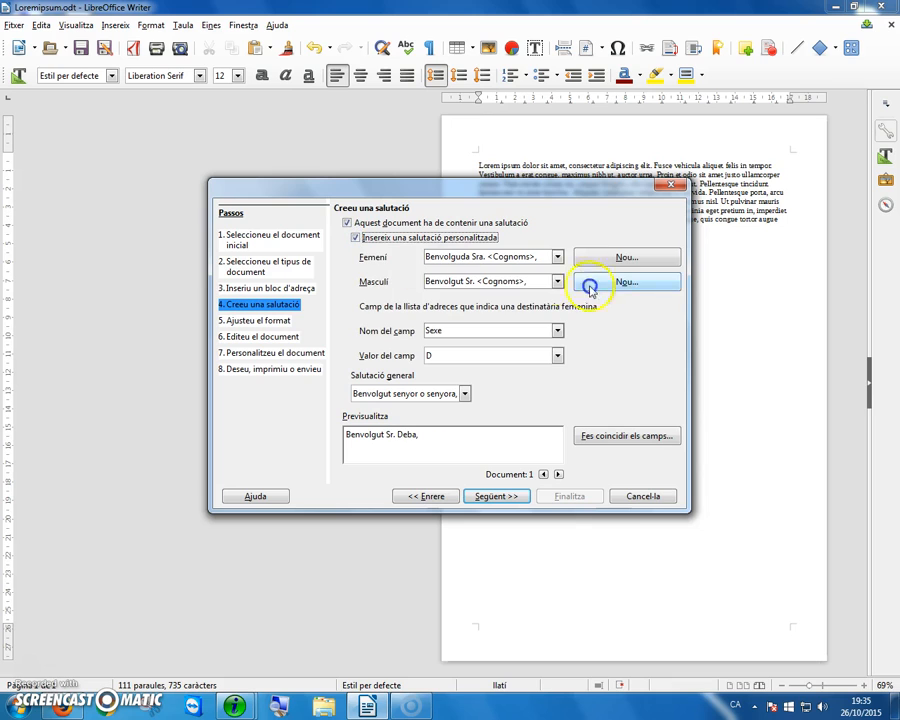
Use "Benvolguda Sra. <Cognoms>," for women and "Benvolgut Sr. <Cognoms>," for men, with Sexe as the field identifying female recipients
{"action": "left_click", "coordinate": [555, 257]}
{"action": "left_click", "coordinate": [556, 258]}
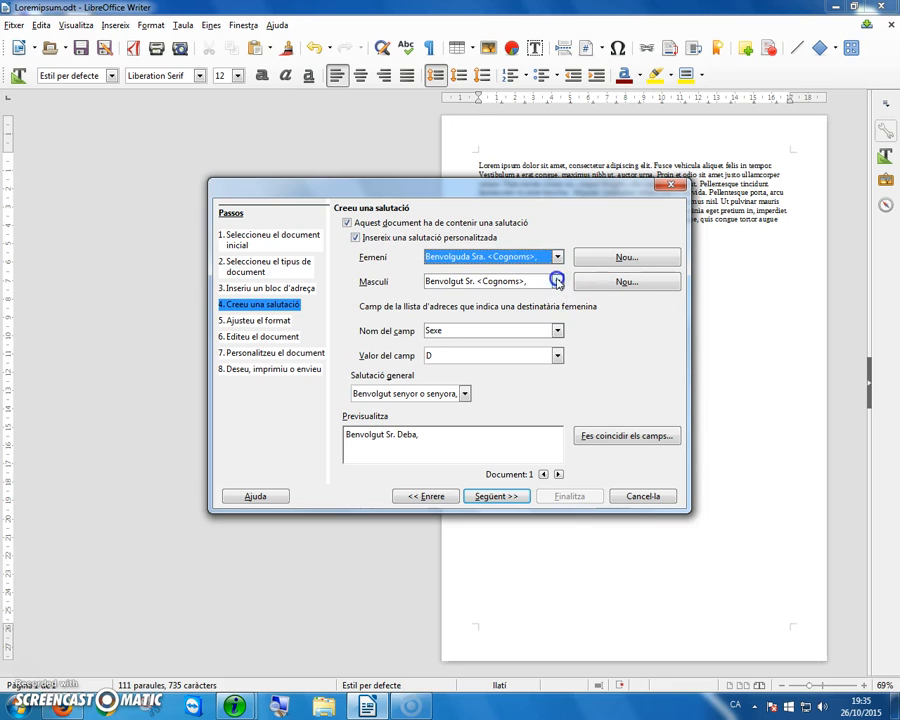
{"action": "left_click", "coordinate": [557, 282]}
{"action": "left_click", "coordinate": [546, 295]}
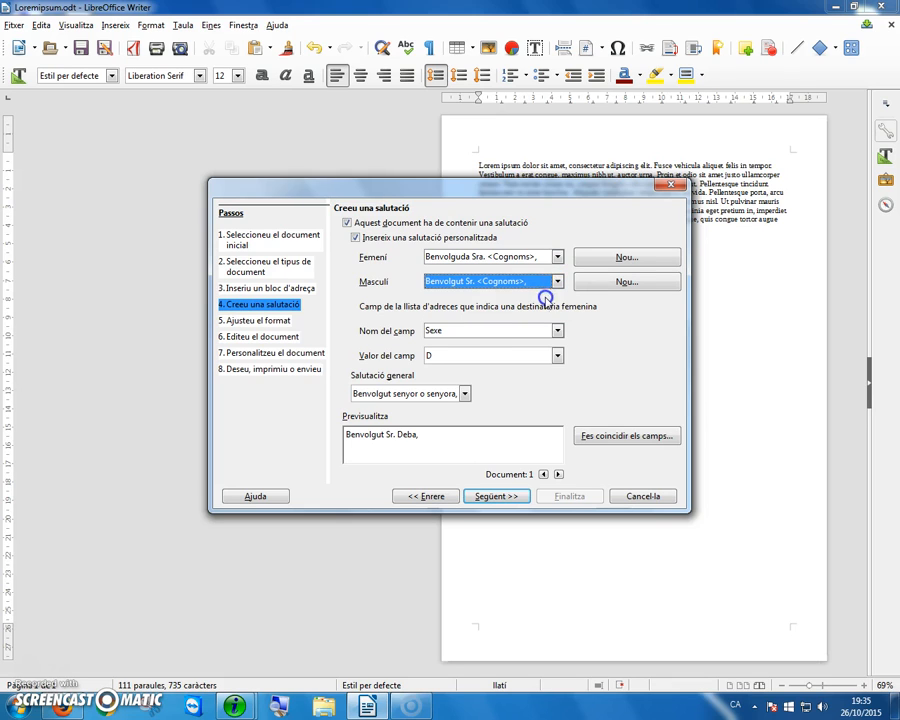
{"action": "left_click", "coordinate": [474, 332]}
{"action": "left_click", "coordinate": [472, 334]}
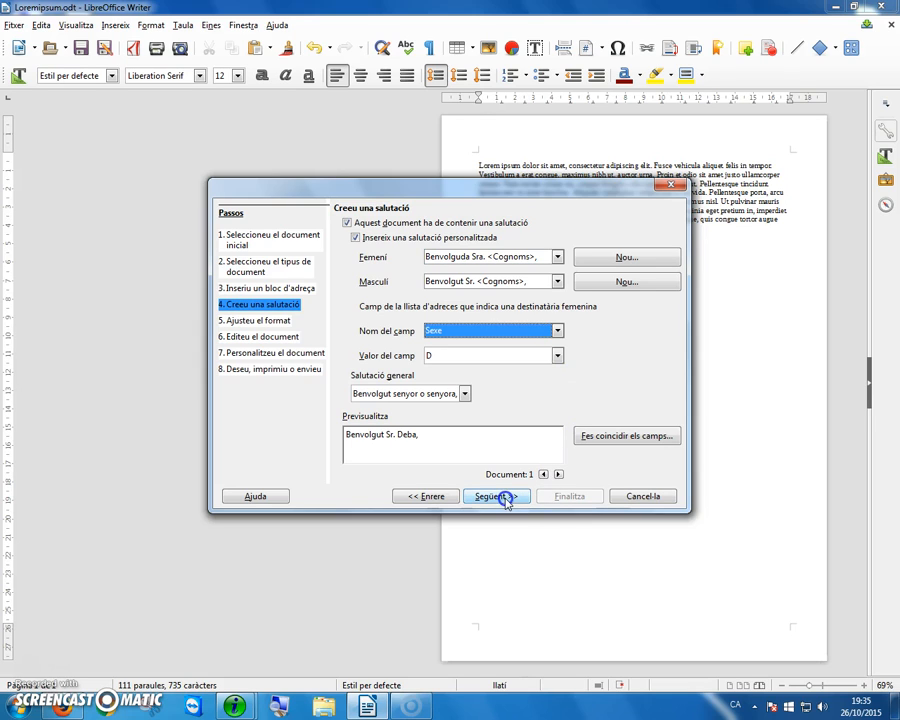
Preview the personalised salutation for successive recipients up to document 7
{"action": "left_click", "coordinate": [559, 474]}
{"action": "left_click", "coordinate": [559, 474]}
{"action": "left_click", "coordinate": [559, 474]}
{"action": "left_click", "coordinate": [559, 474]}
{"action": "left_click", "coordinate": [559, 474]}
{"action": "left_click", "coordinate": [559, 474]}
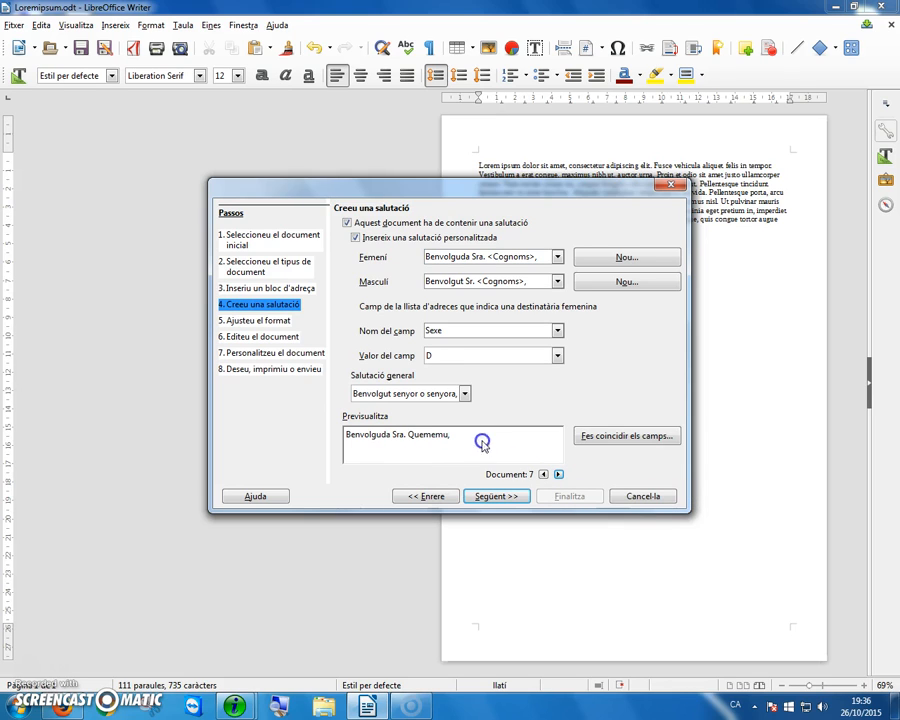
Go back through the salutation preview to document 3
{"action": "left_click", "coordinate": [543, 474]}
{"action": "left_click", "coordinate": [543, 474]}
{"action": "left_click", "coordinate": [543, 474]}
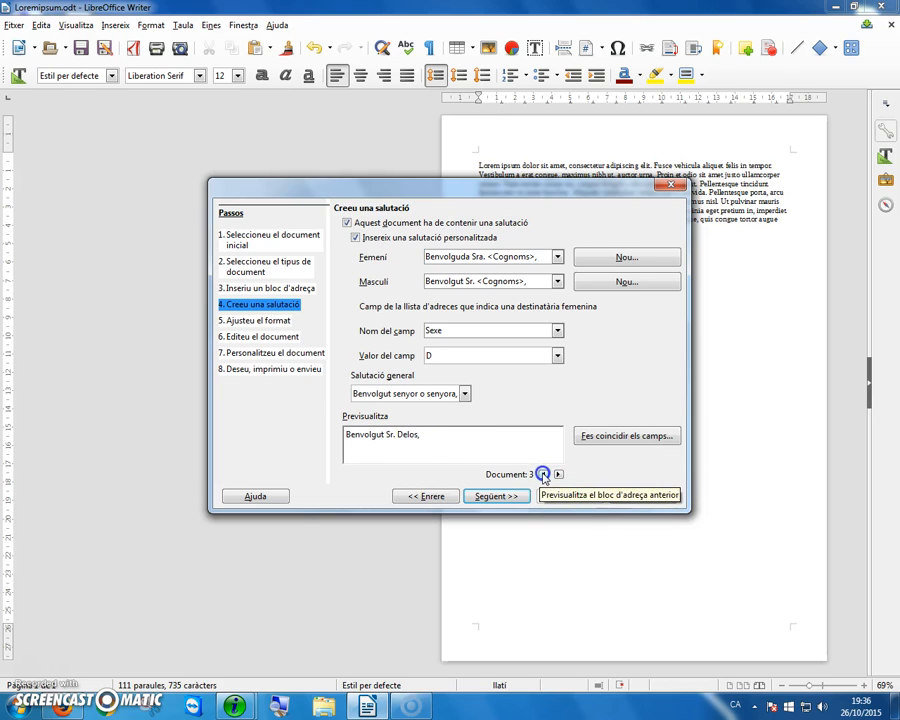
Continue to the layout stage and try shifting the salutation up, down and up again
{"action": "left_click", "coordinate": [514, 496]}
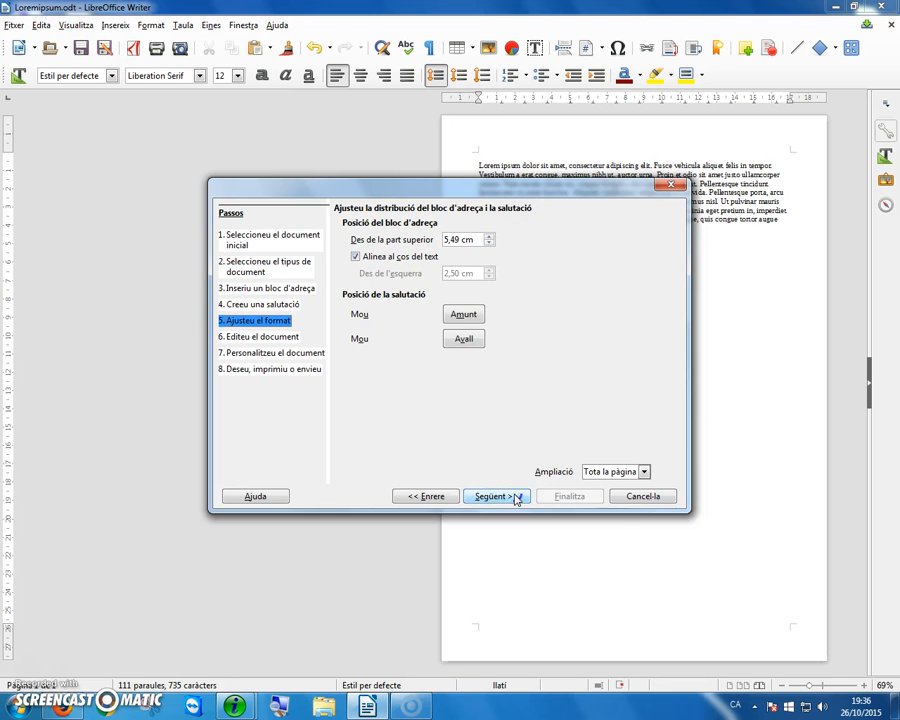
{"action": "left_click_drag", "start_coordinate": [459, 190], "coordinate": [420, 284]}
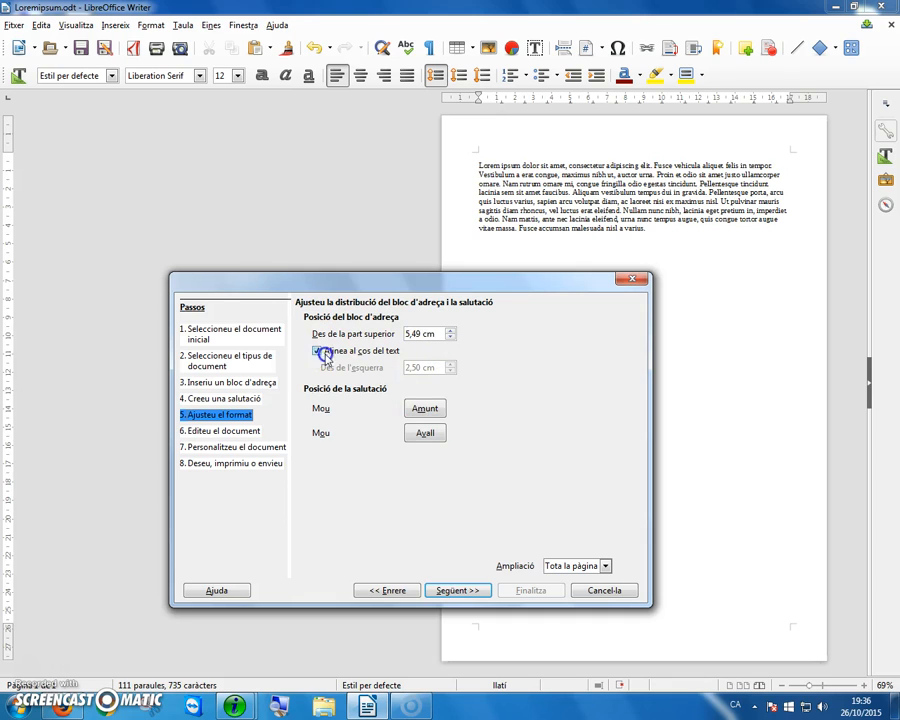
{"action": "left_click", "coordinate": [427, 408]}
{"action": "left_click", "coordinate": [430, 434]}
{"action": "left_click", "coordinate": [427, 408]}
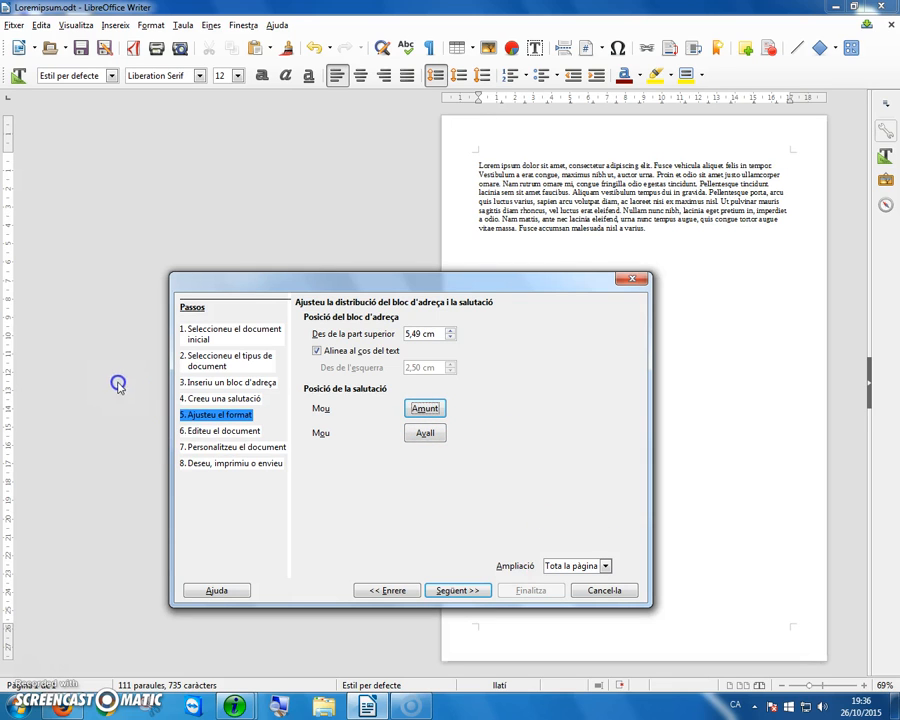
Open the merge letter for editing and move the address block to the page's upper-right corner, above the body text
{"action": "left_click", "coordinate": [227, 431]}
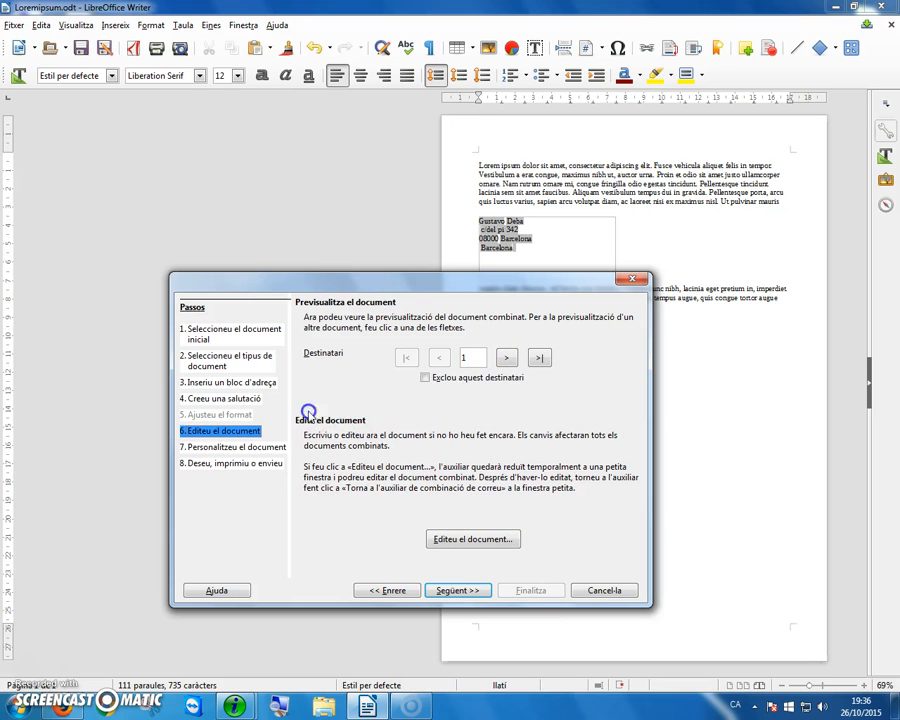
{"action": "left_click", "coordinate": [464, 540]}
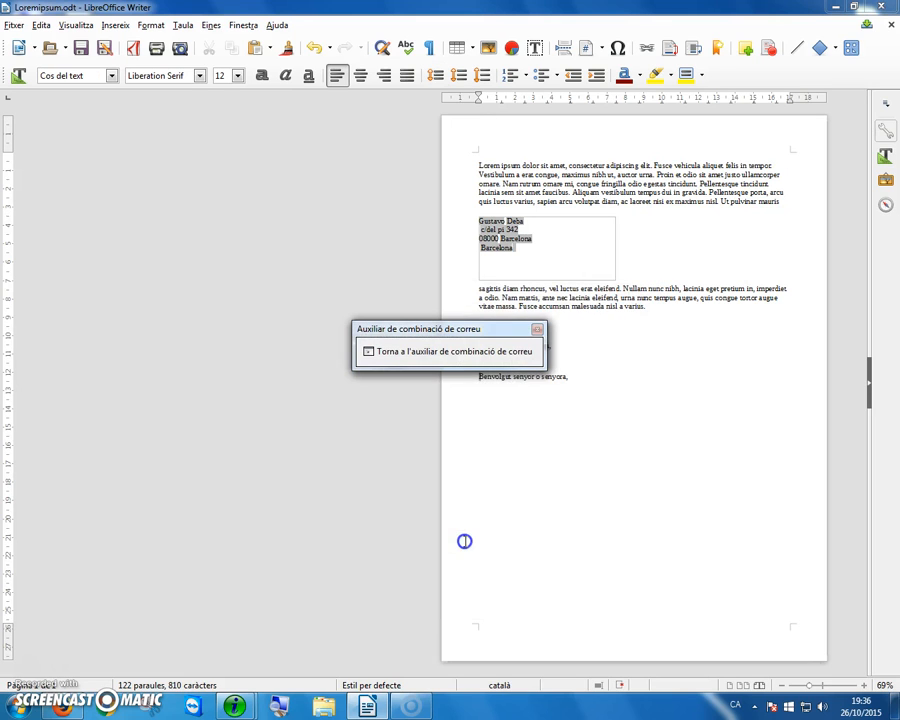
{"action": "left_click_drag", "start_coordinate": [471, 334], "coordinate": [291, 295]}
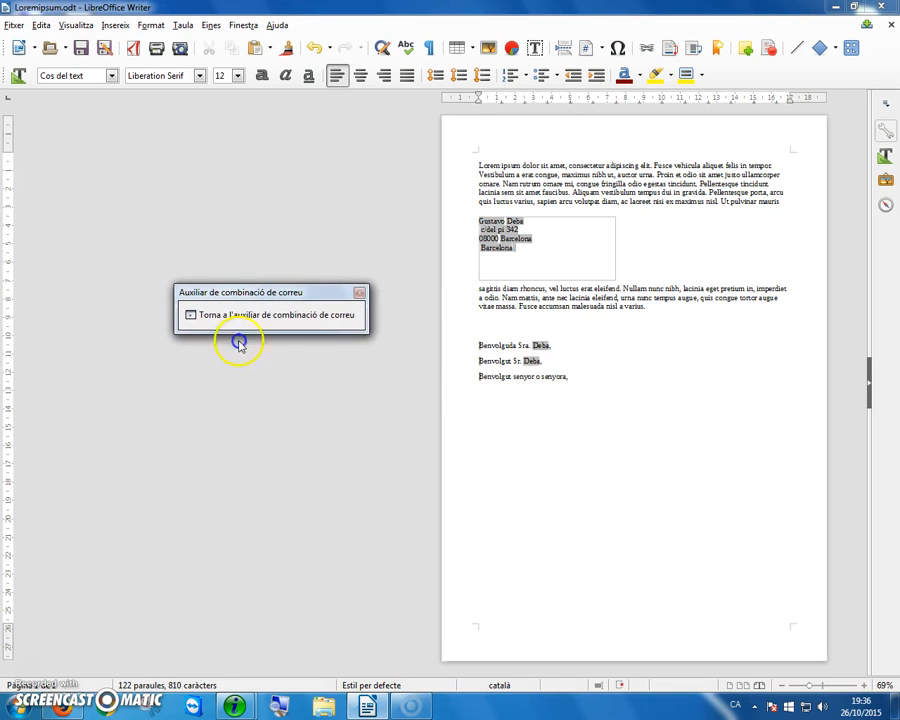
{"action": "left_click_drag", "start_coordinate": [594, 217], "coordinate": [756, 171]}
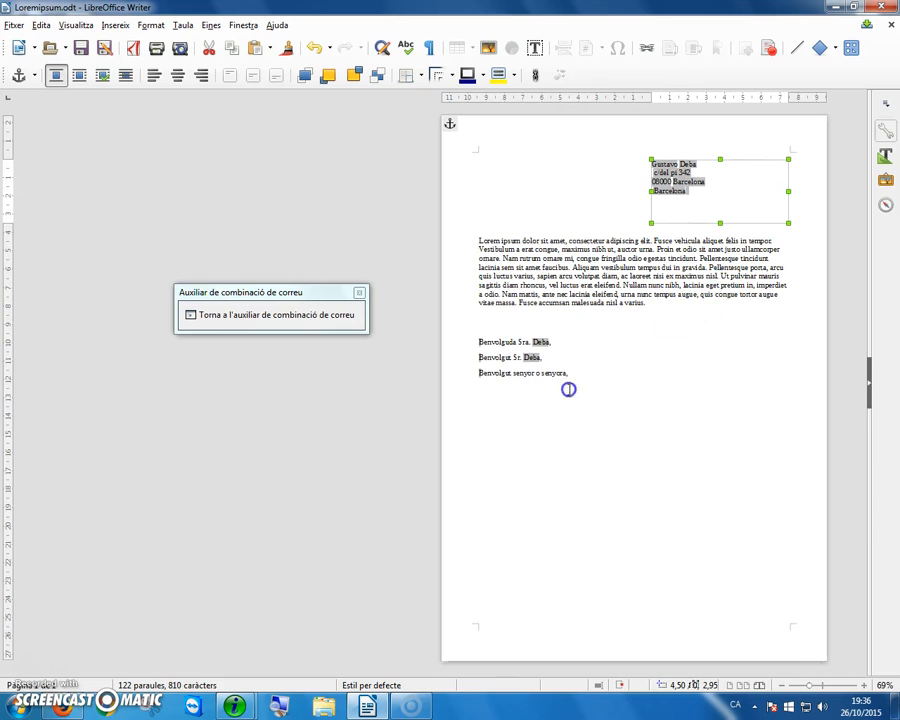
Move all the salutation lines from below the body text to between the address block and the body text
{"action": "left_click", "coordinate": [481, 327]}
{"action": "left_click_drag", "start_coordinate": [481, 327], "coordinate": [530, 400]}
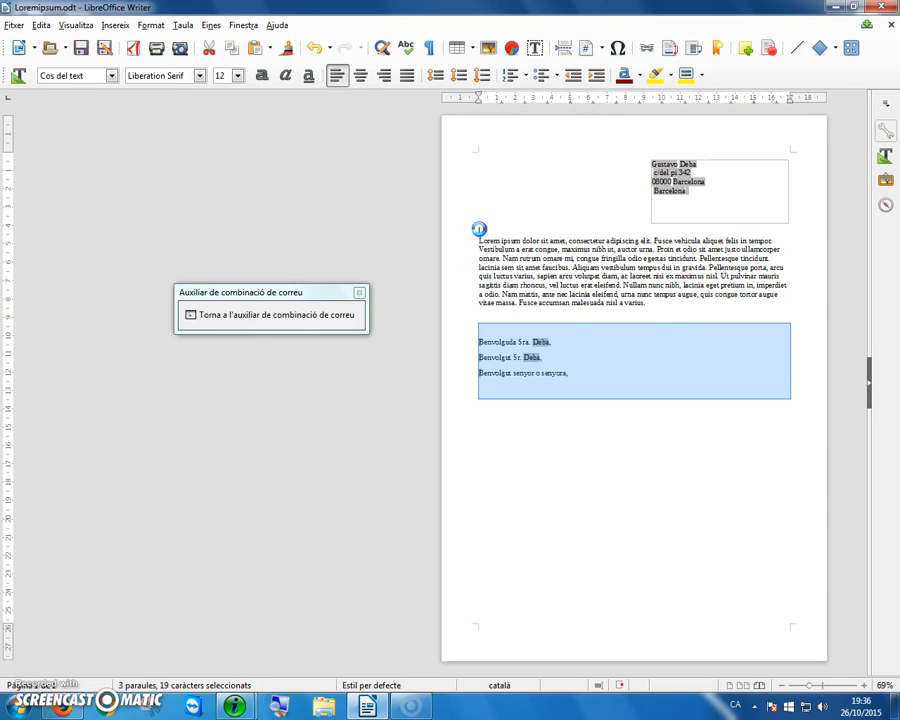
{"action": "left_click_drag", "start_coordinate": [479, 228], "coordinate": [479, 229]}
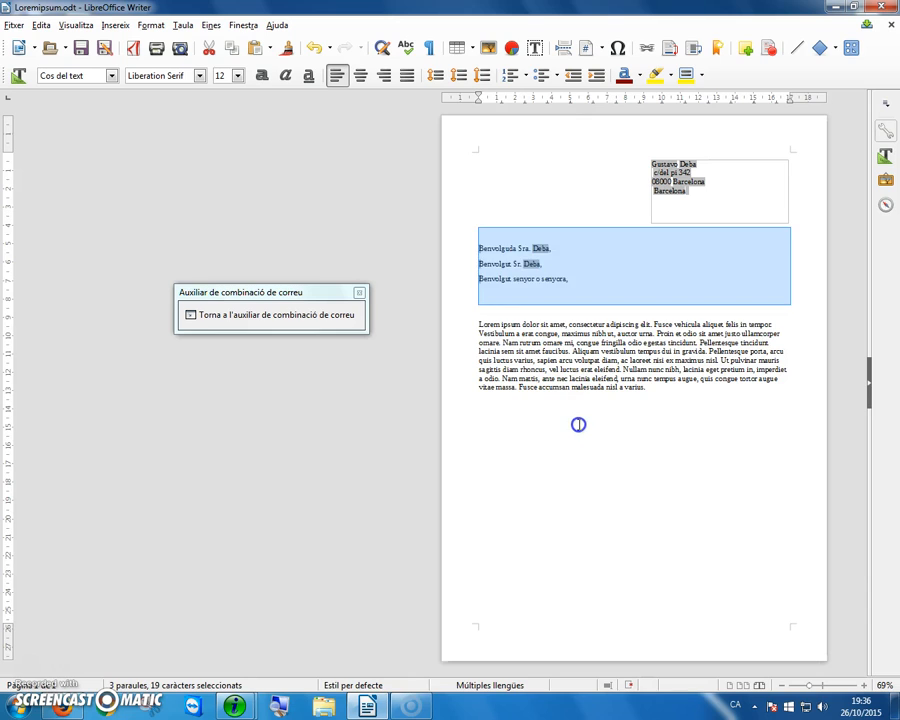
Add the closing "Atentament," and the signature "JO" below the body text, and return to the mail merge wizard
{"action": "left_click", "coordinate": [578, 424]}
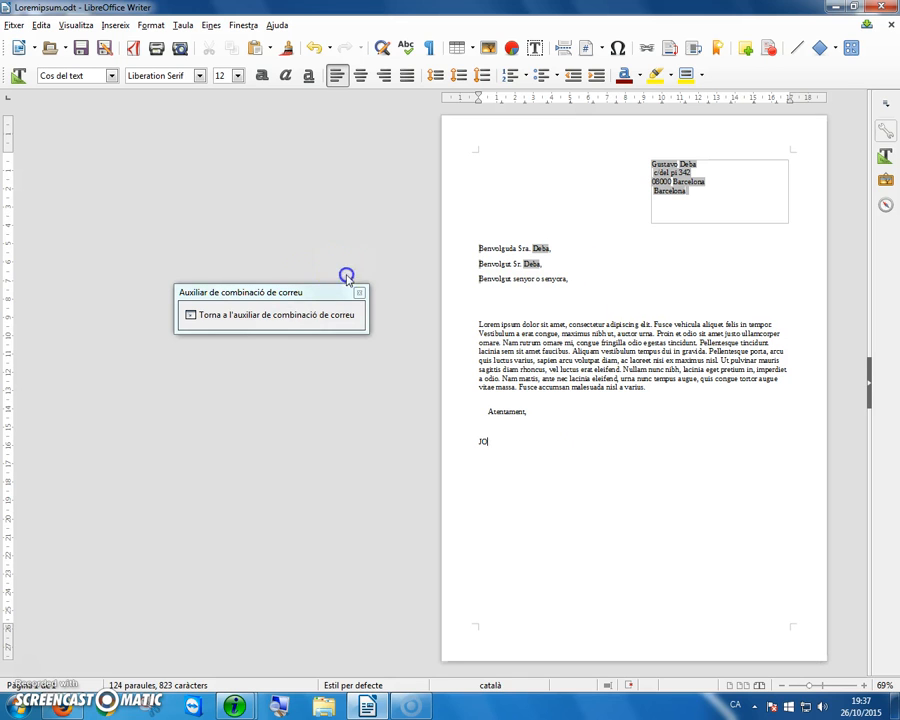
{"action": "left_click", "coordinate": [295, 320]}
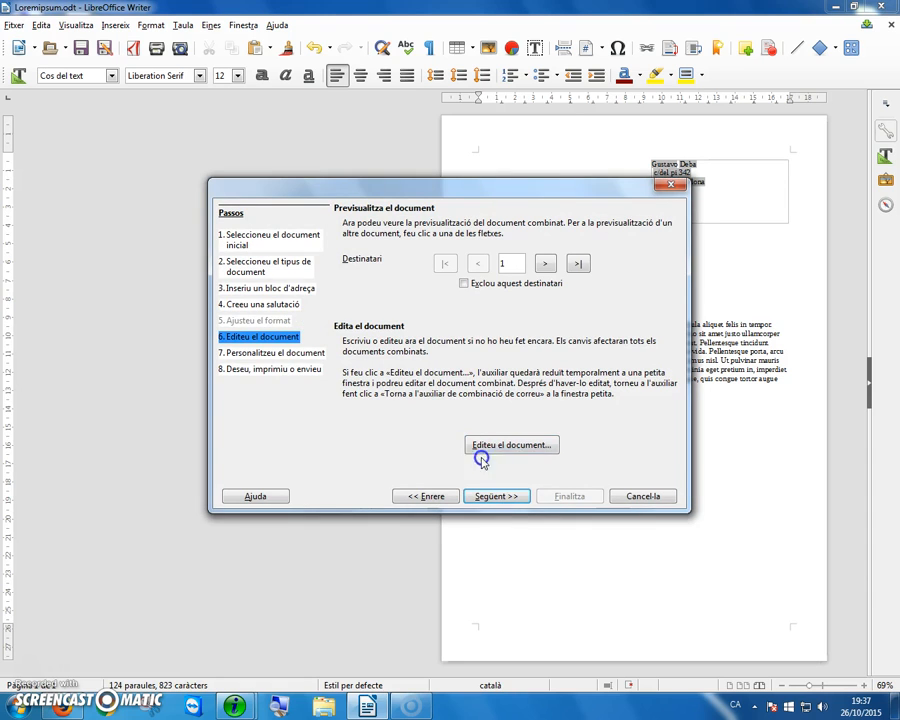
Skip individual customisation and save the merged letters as a single ODF text document named Agenda_combinada on the desktop
{"action": "left_click", "coordinate": [497, 497]}
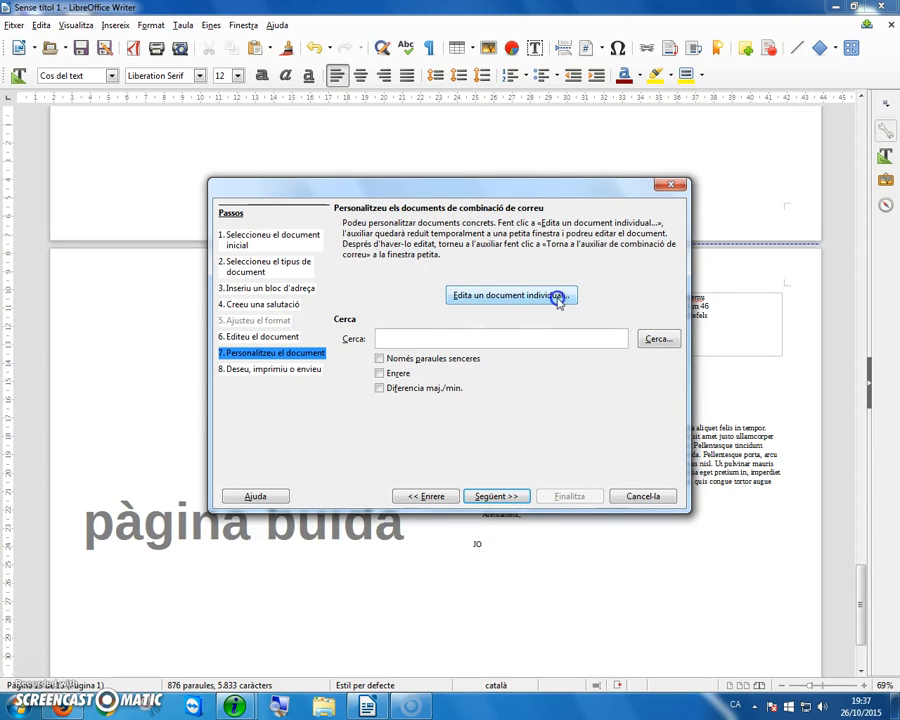
{"action": "left_click", "coordinate": [498, 497]}
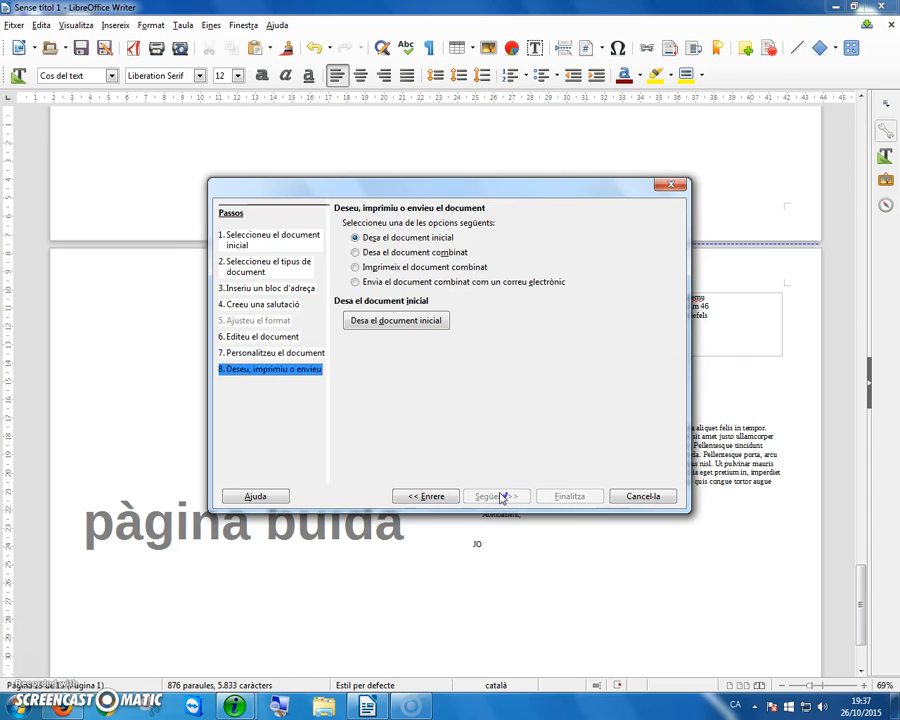
{"action": "left_click", "coordinate": [355, 253]}
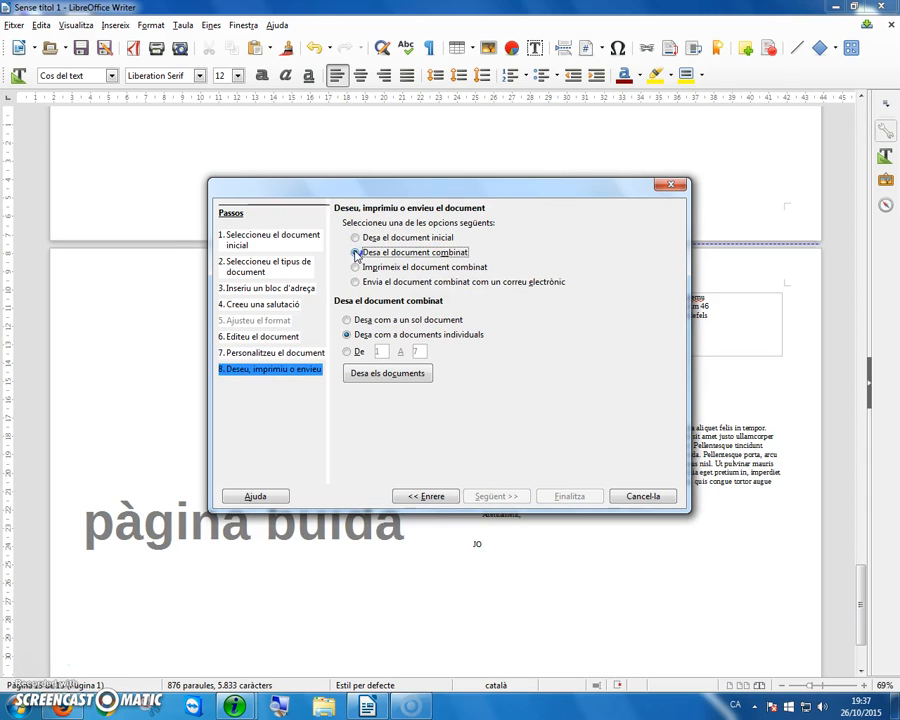
{"action": "left_click", "coordinate": [347, 320]}
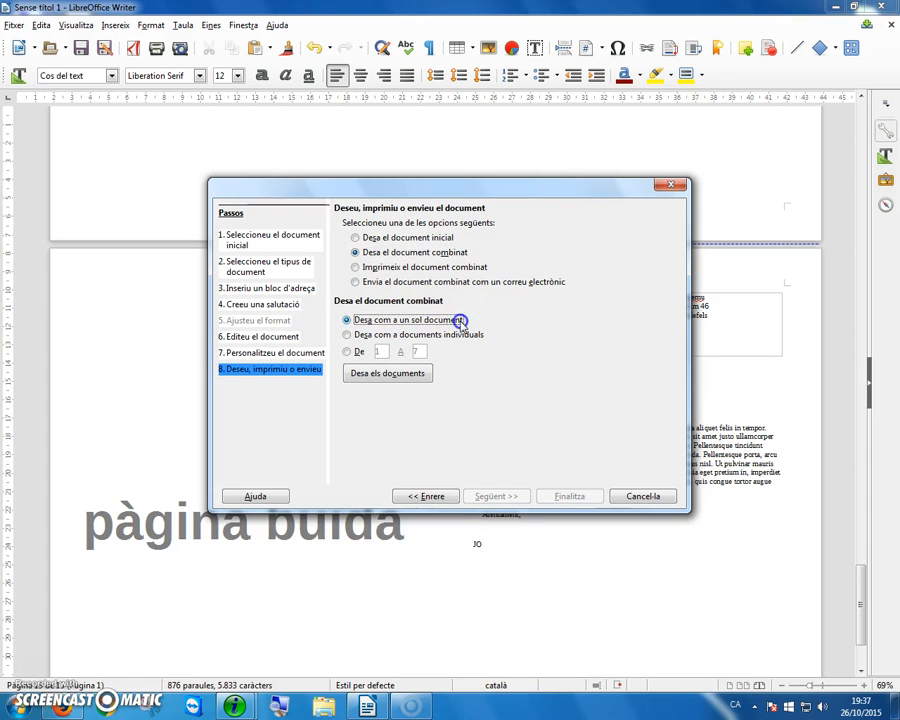
{"action": "left_click", "coordinate": [398, 374]}
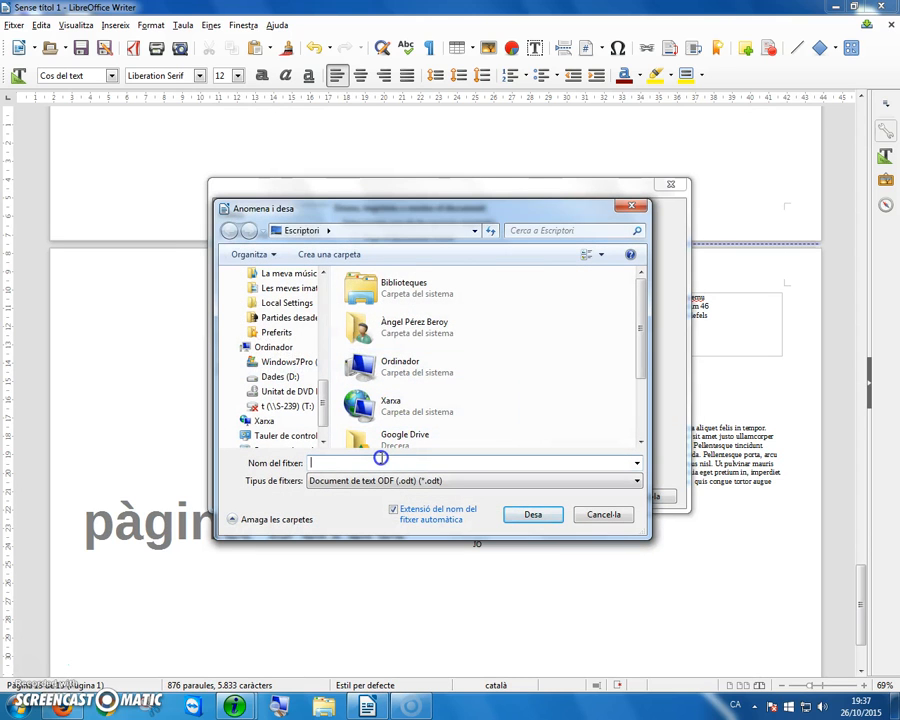
{"action": "type", "text": "Agenda_combinada"}
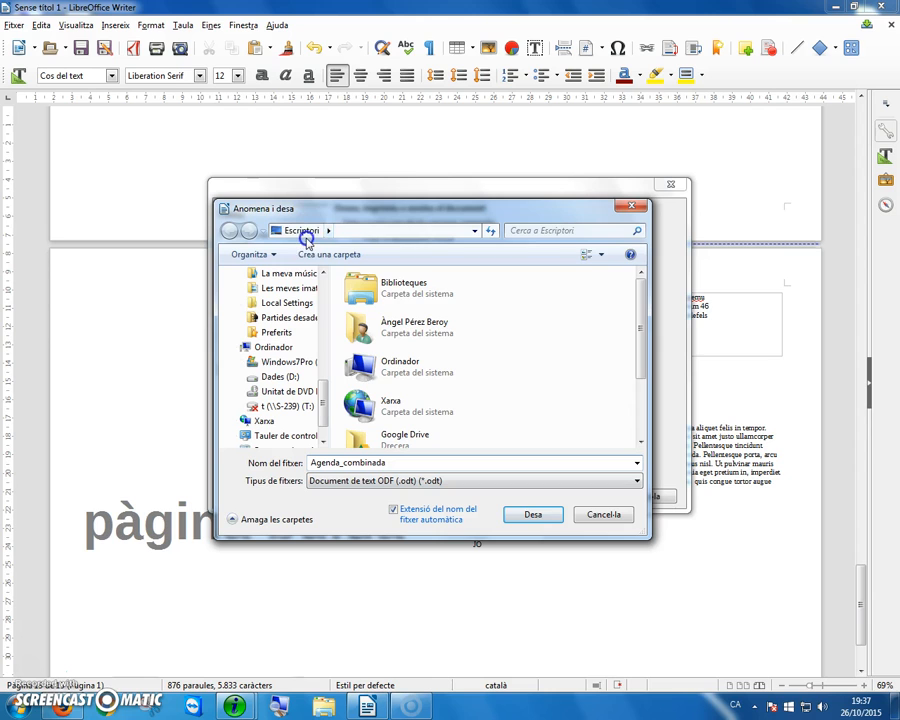
{"action": "left_click", "coordinate": [530, 514]}
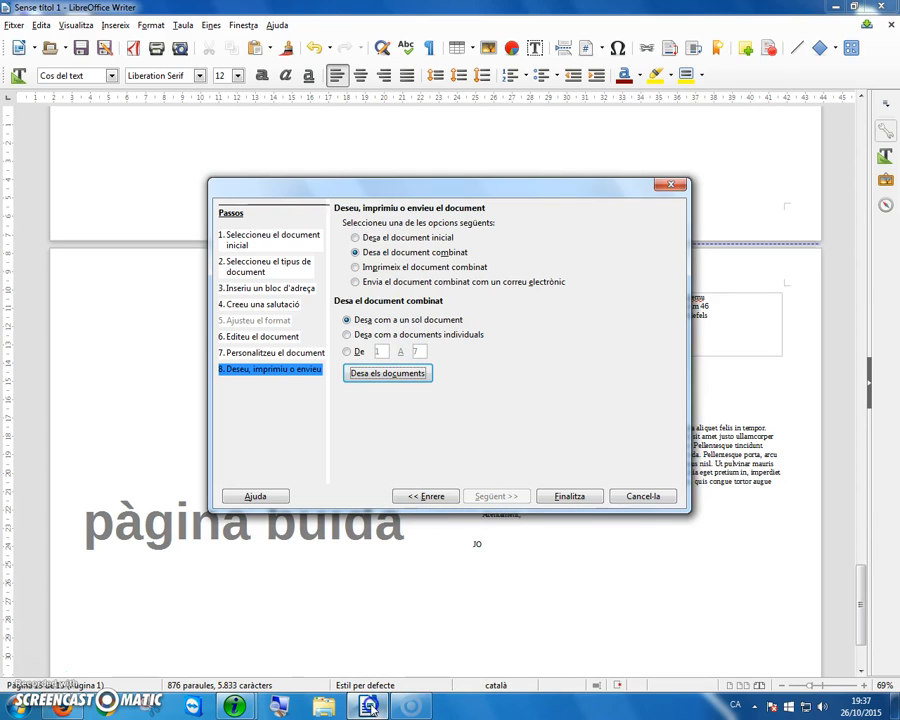
{"action": "mouse_move", "coordinate": [369, 706]}
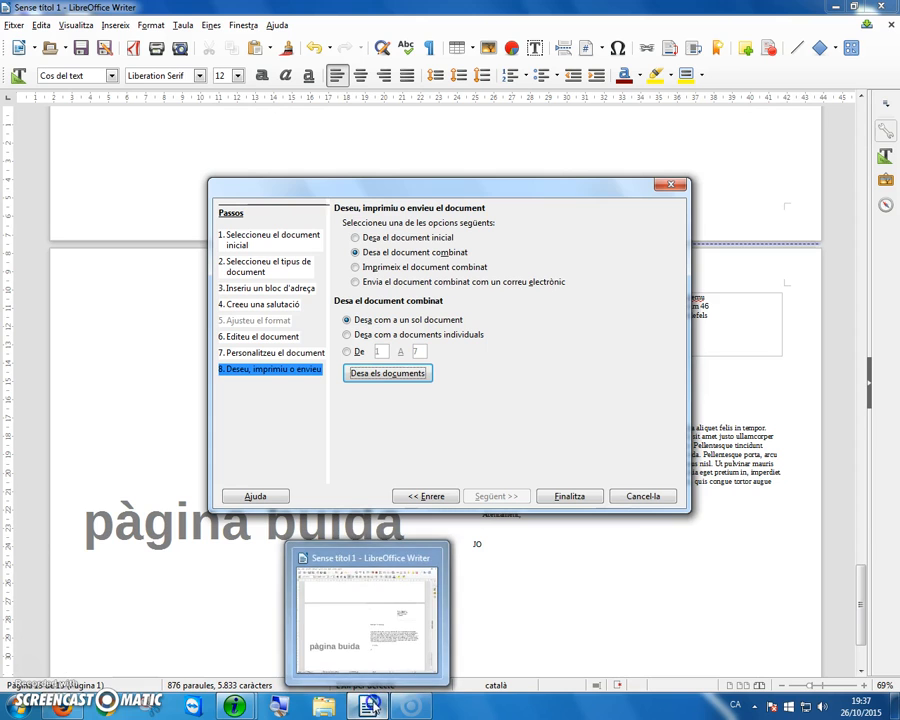
{"action": "left_click", "coordinate": [392, 373]}
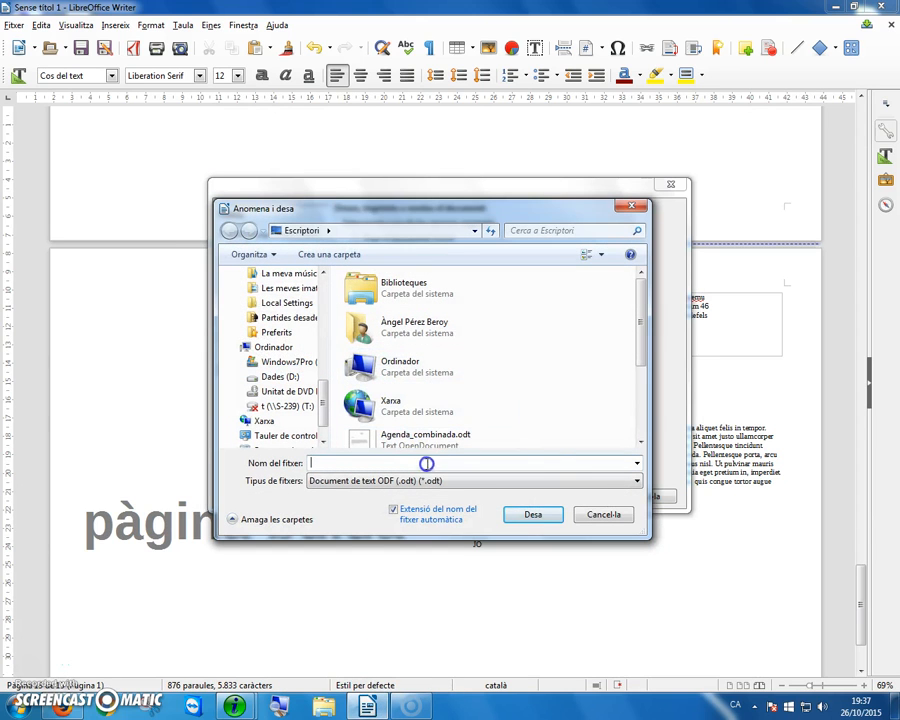
{"action": "left_click", "coordinate": [603, 514]}
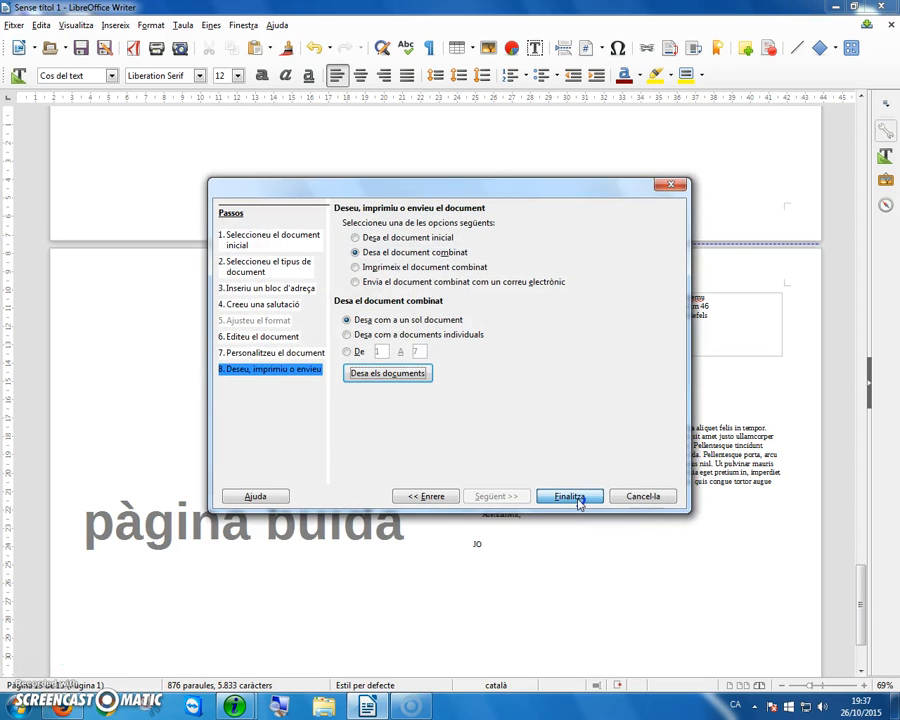
Finish the mail merge wizard and start installing the offered LanguageTool 3.1 extension update
{"action": "left_click", "coordinate": [570, 496]}
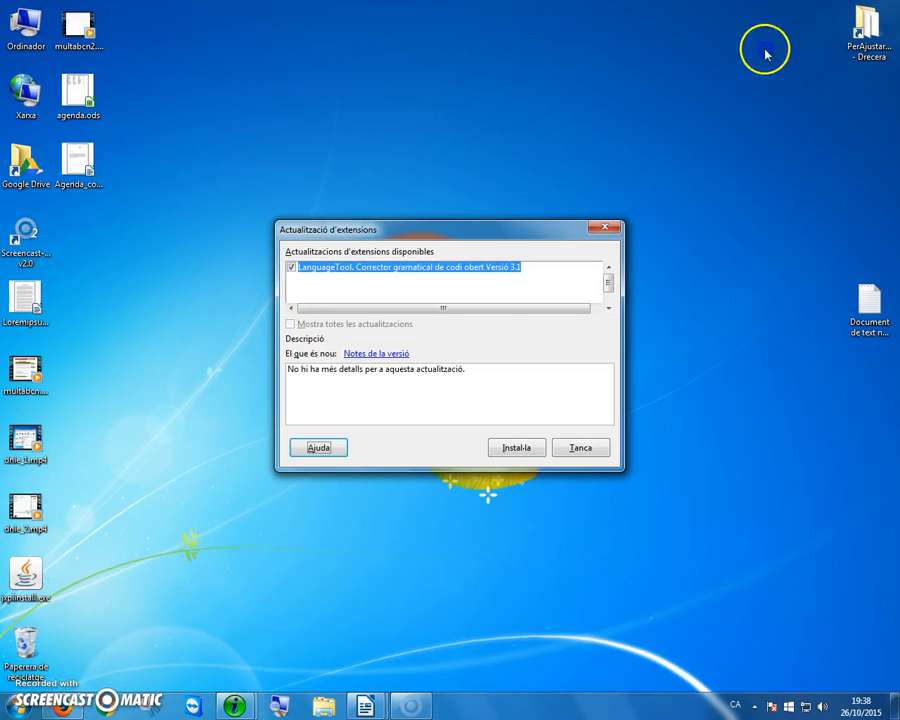
{"action": "left_click", "coordinate": [510, 450]}
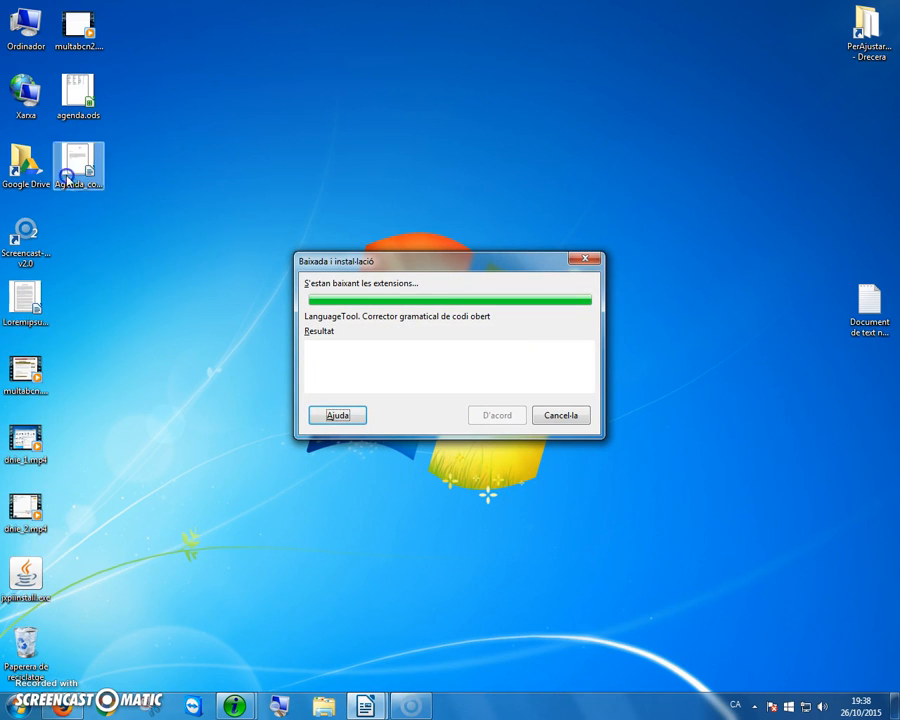
{"action": "mouse_move", "coordinate": [234, 706]}
{"action": "left_click", "coordinate": [172, 595]}
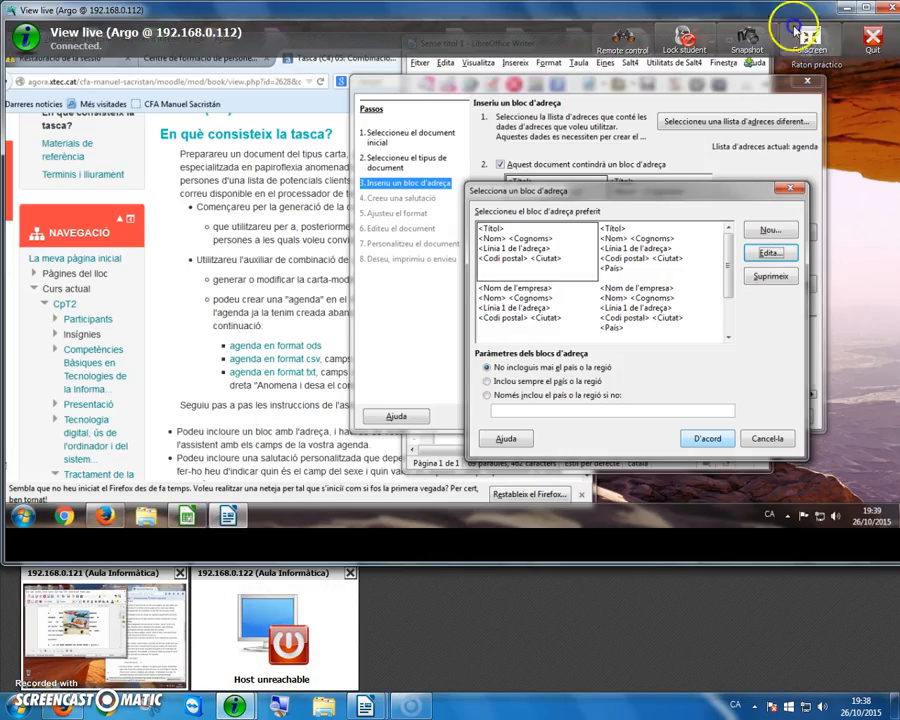
{"action": "left_click", "coordinate": [888, 41]}
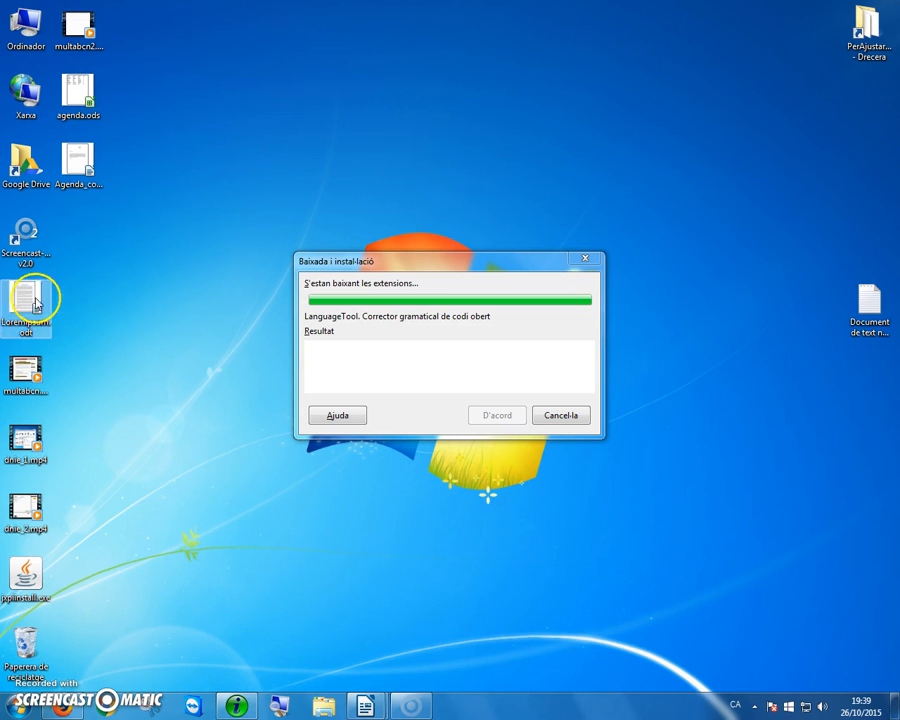
Open Agenda_combinada.odt from the desktop and check the address block, salutation and closing of the first letter
{"action": "left_click", "coordinate": [87, 168]}
{"action": "double_click", "coordinate": [87, 168]}
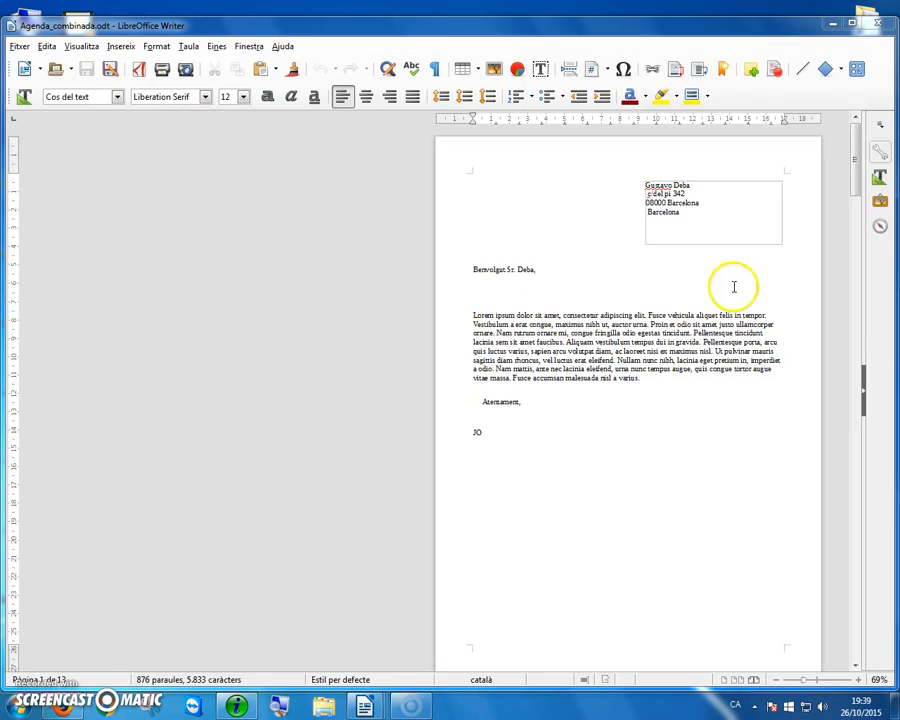
{"action": "left_click", "coordinate": [669, 195]}
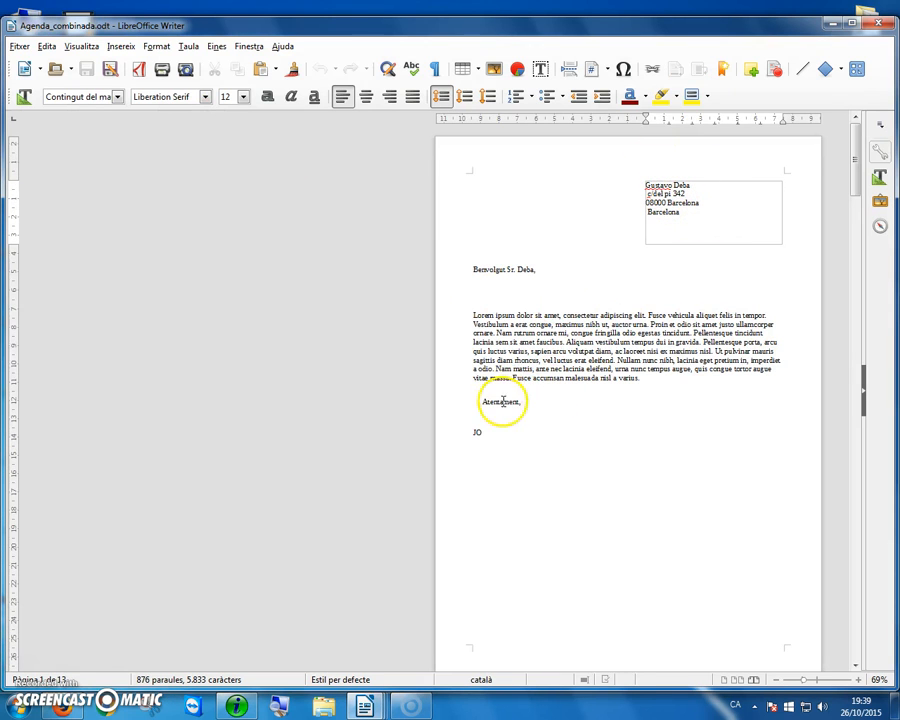
{"action": "left_click", "coordinate": [488, 325]}
{"action": "scroll", "coordinate": [481, 331], "scroll_direction": "down", "scroll_amount": 1}
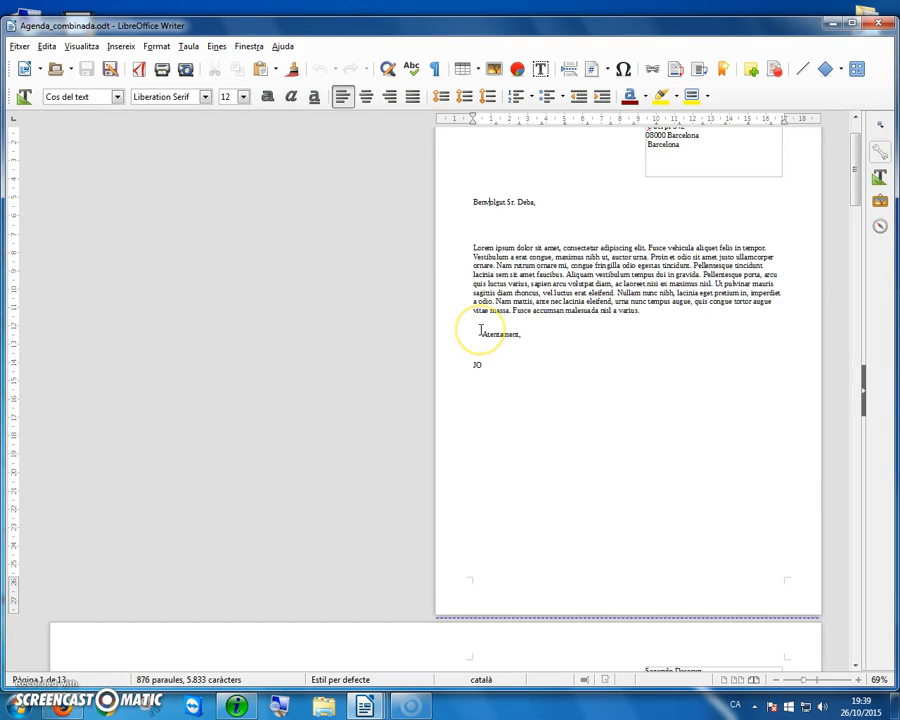
Review the address block and salutation of each remaining merged letter through to the last page, and close the document
{"action": "scroll", "coordinate": [478, 326], "scroll_direction": "down", "scroll_amount": 6}
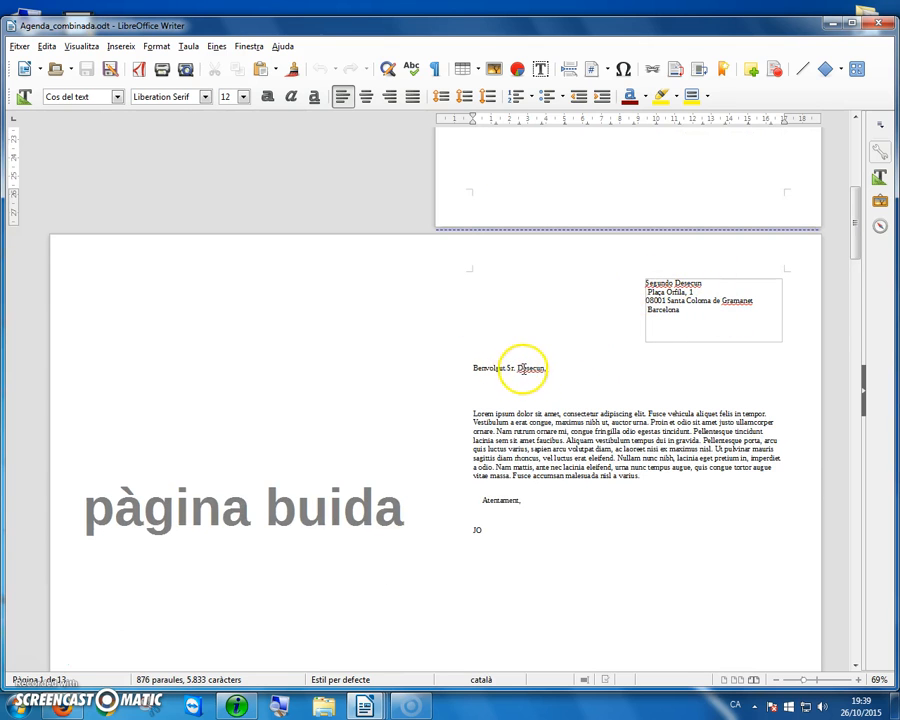
{"action": "scroll", "coordinate": [585, 365], "scroll_direction": "down", "scroll_amount": 15}
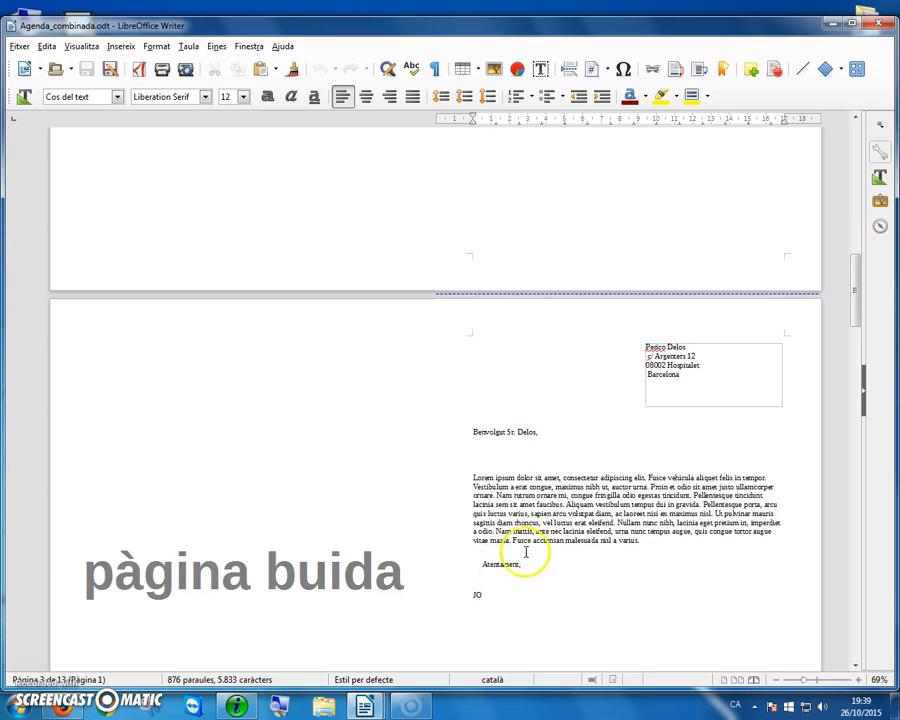
{"action": "scroll", "coordinate": [544, 524], "scroll_direction": "down", "scroll_amount": 20}
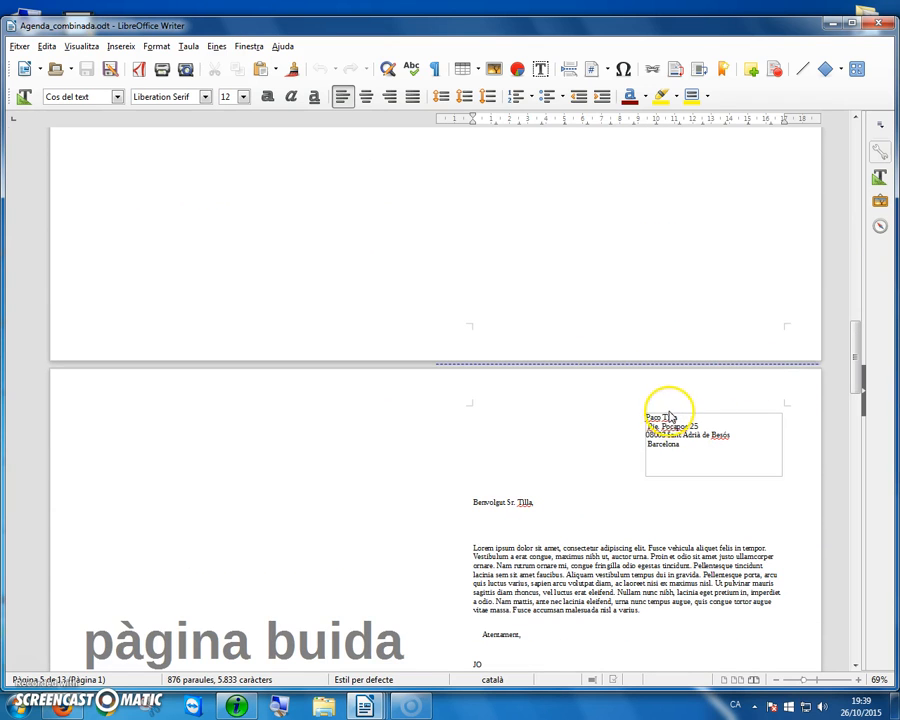
{"action": "scroll", "coordinate": [548, 558], "scroll_direction": "down", "scroll_amount": 9}
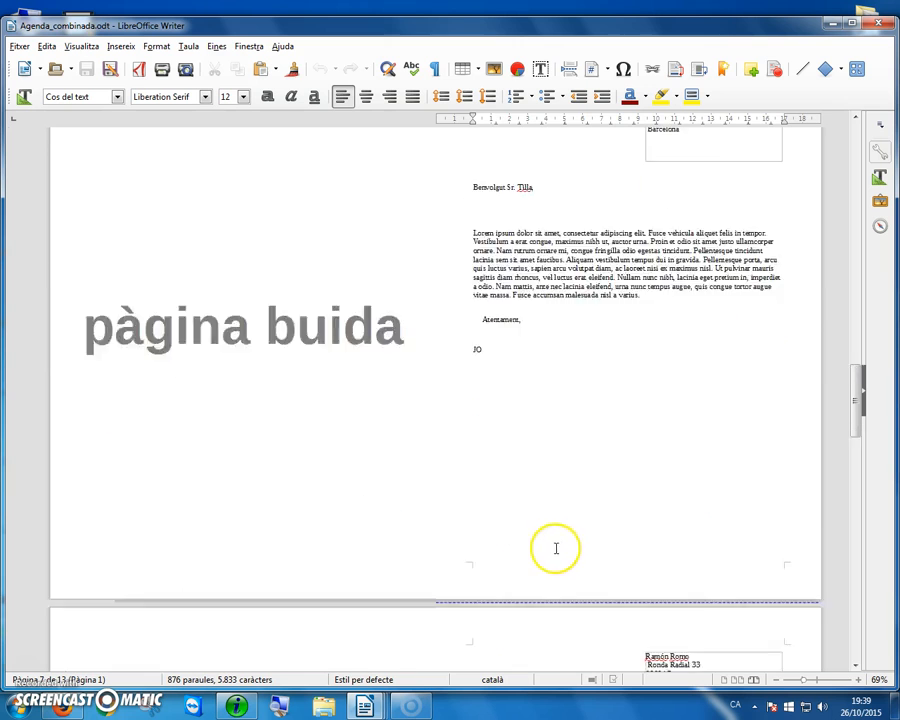
{"action": "scroll", "coordinate": [556, 548], "scroll_direction": "down", "scroll_amount": 6}
{"action": "scroll", "coordinate": [490, 524], "scroll_direction": "down", "scroll_amount": 5}
{"action": "scroll", "coordinate": [509, 524], "scroll_direction": "down", "scroll_amount": 12}
{"action": "left_click_drag", "start_coordinate": [655, 359], "coordinate": [674, 358]}
{"action": "double_click", "coordinate": [515, 442]}
{"action": "left_click", "coordinate": [634, 480]}
{"action": "scroll", "coordinate": [625, 502], "scroll_direction": "down", "scroll_amount": 3}
{"action": "scroll", "coordinate": [625, 502], "scroll_direction": "down", "scroll_amount": 15}
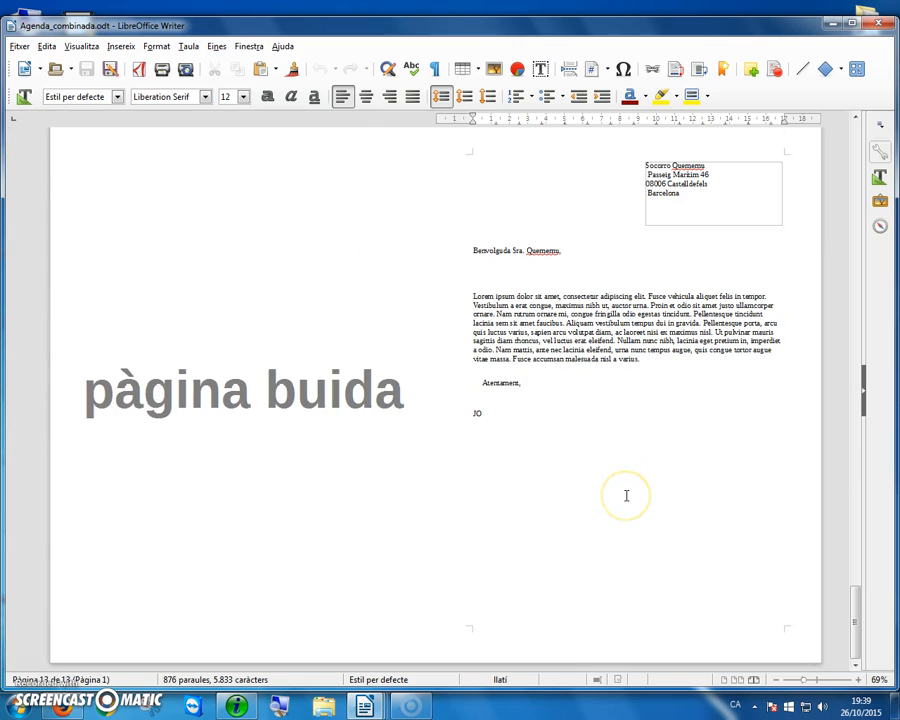
{"action": "left_click", "coordinate": [877, 21]}
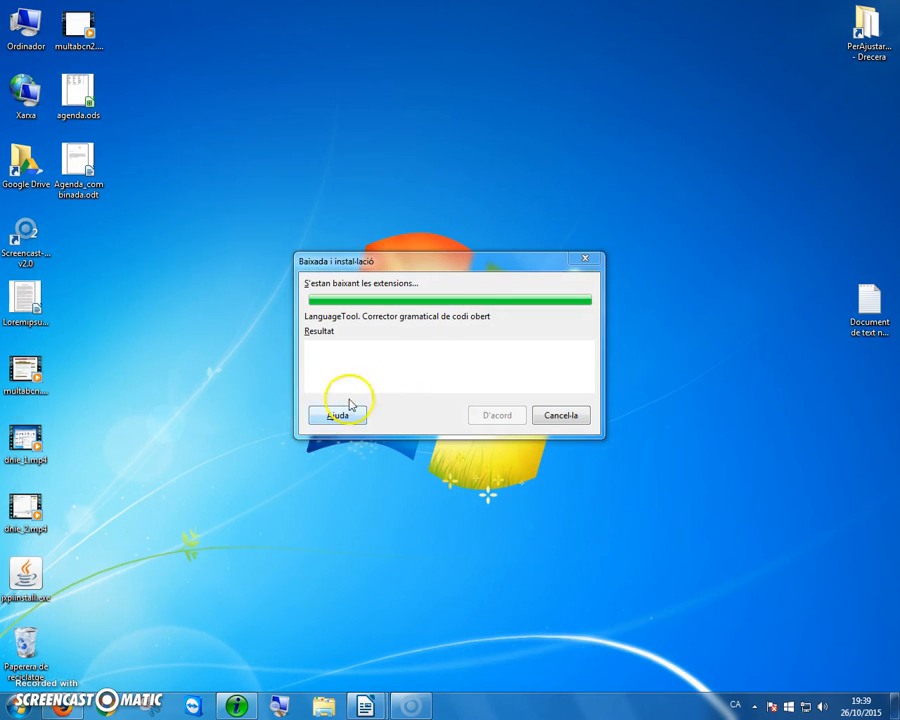